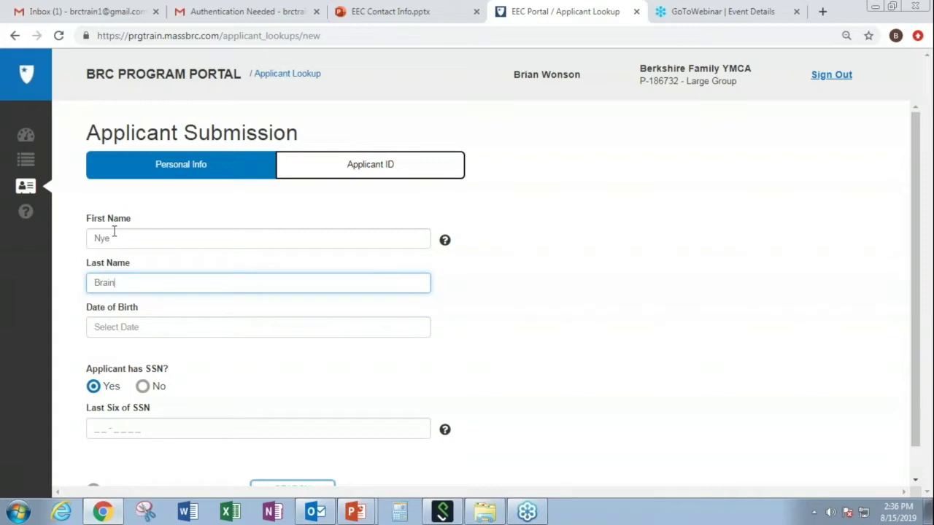
Select the Date of Birth field on the Personal Info form after entering the name.
{"action": "left_click", "coordinate": [107, 329]}
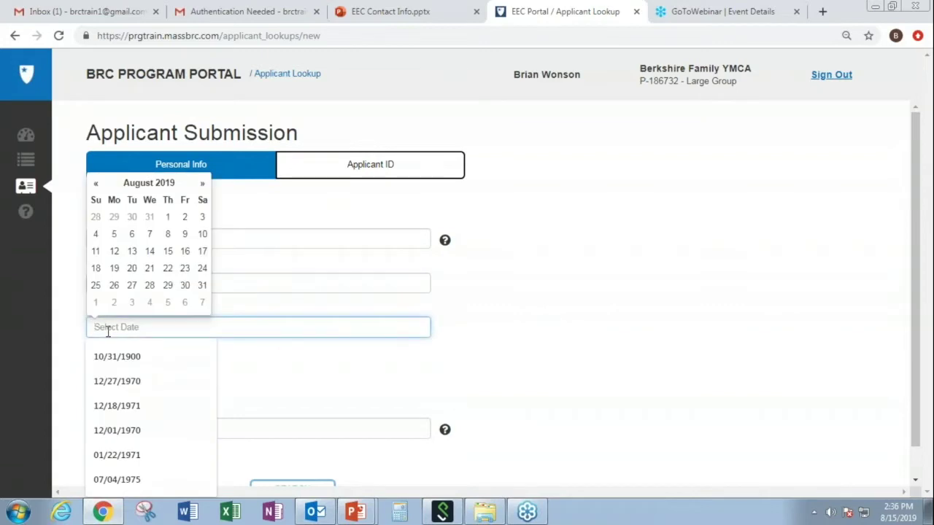
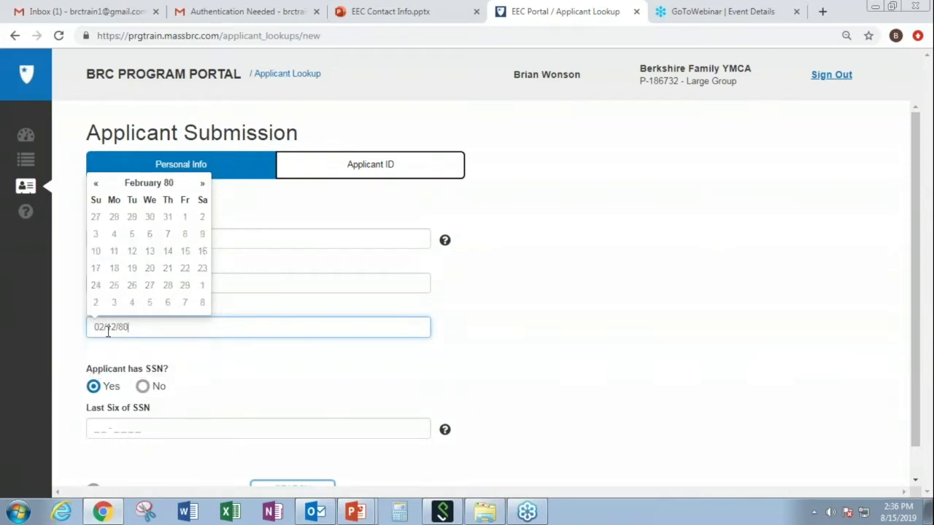
Enter the applicant's date of birth and the last six digits of their SSN.
{"action": "left_click", "coordinate": [241, 374]}
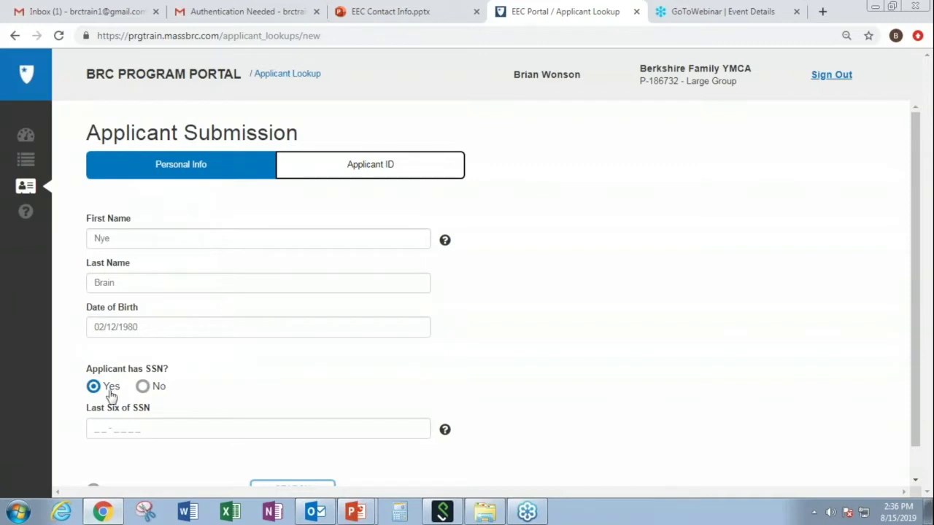
{"action": "left_click", "coordinate": [98, 424]}
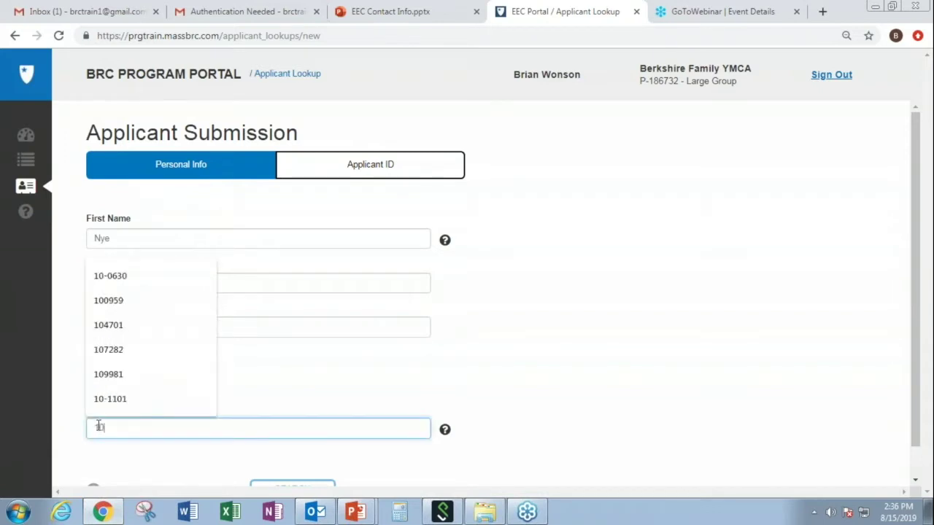
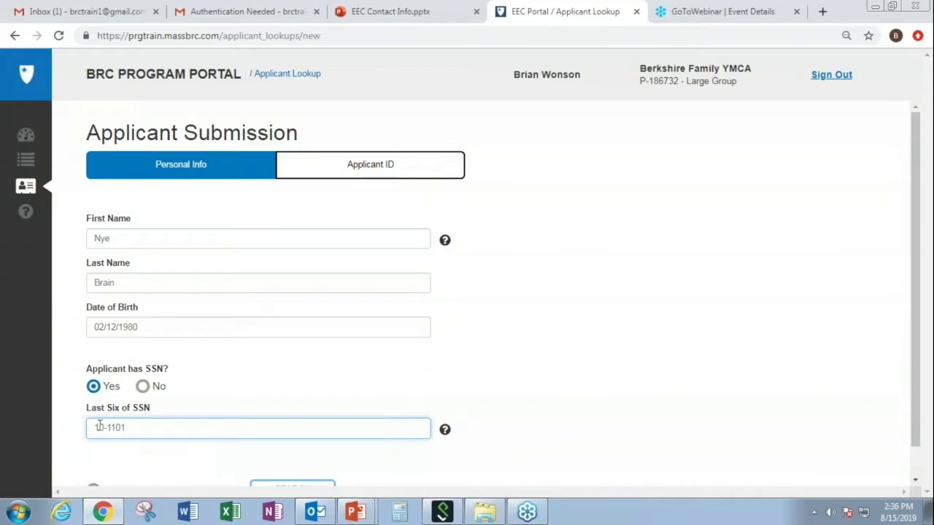
Tick Applicant Consent Received and run the applicant search.
{"action": "left_click", "coordinate": [919, 485]}
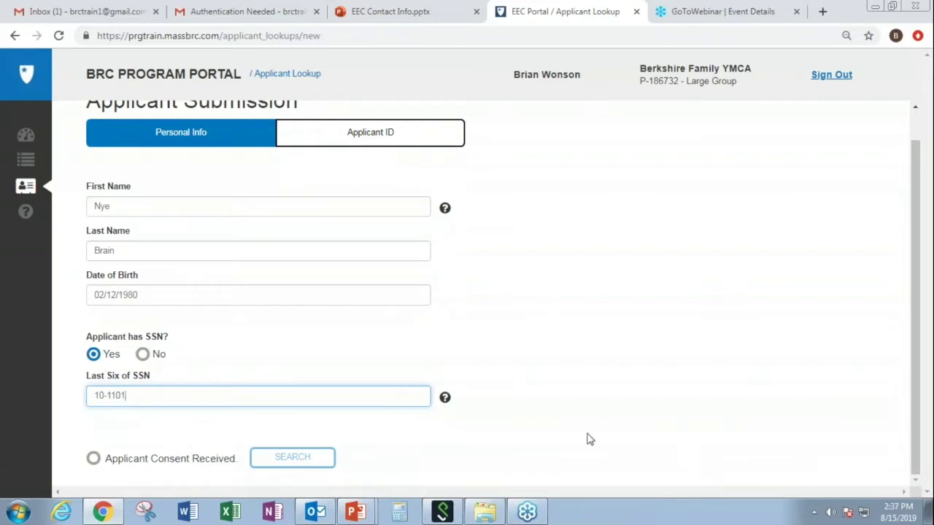
{"action": "left_click", "coordinate": [93, 459]}
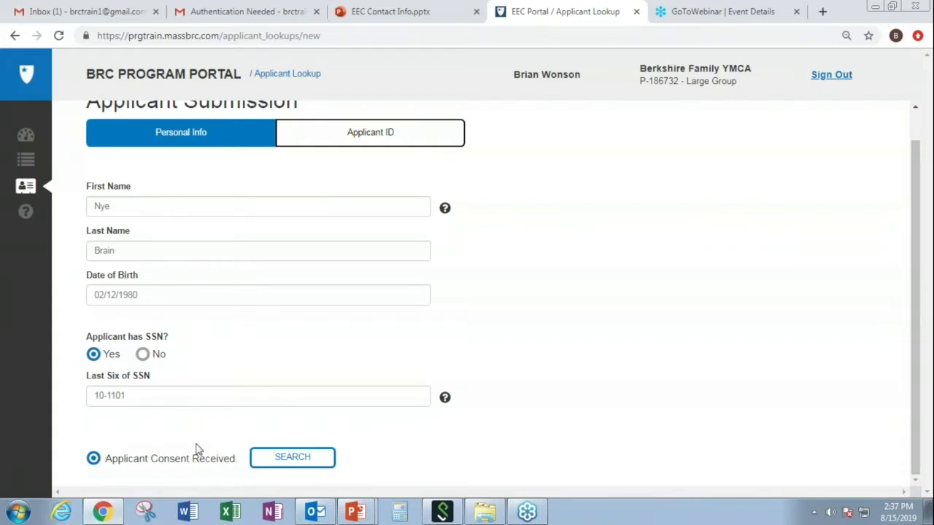
{"action": "left_click", "coordinate": [267, 459]}
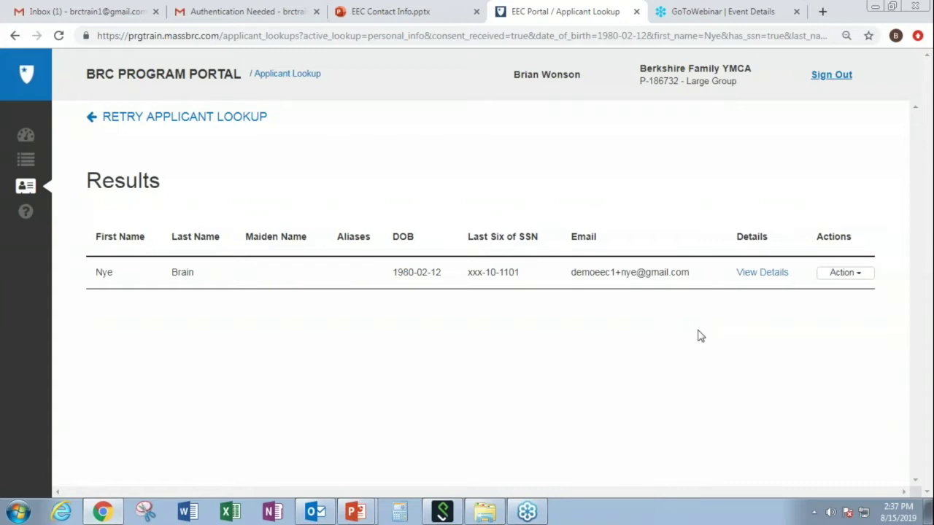
Open View Details for the matching applicant in the Results table.
{"action": "left_click", "coordinate": [762, 272]}
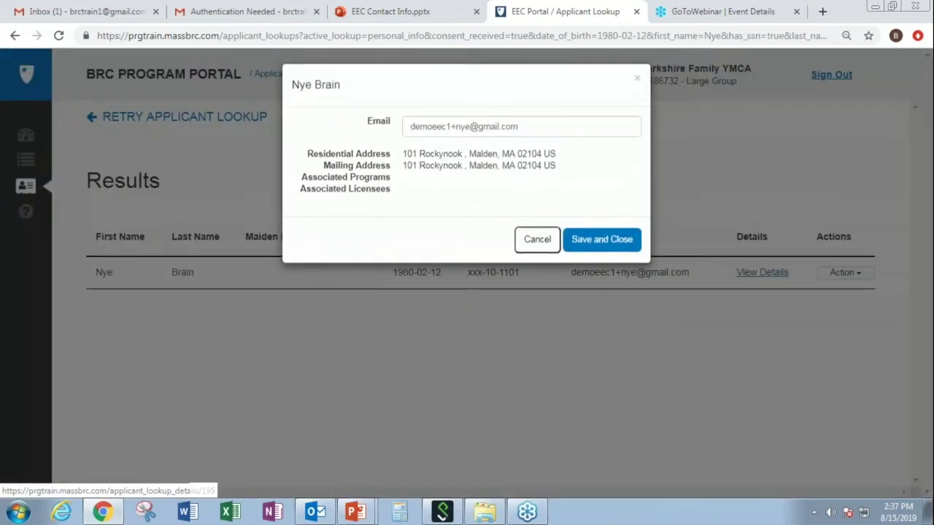
Rewrite the Email field with the applicant's new address and Save and Close.
{"action": "left_click", "coordinate": [450, 132]}
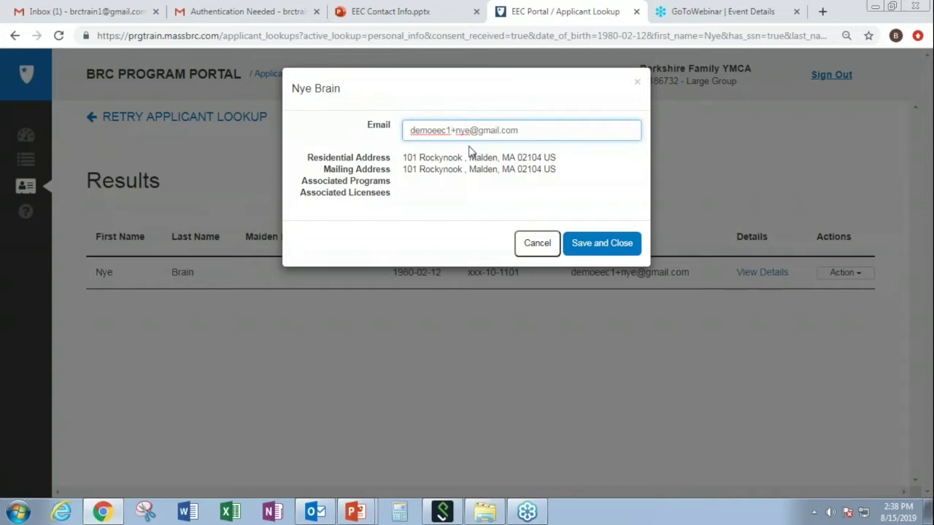
{"action": "key", "text": "BackSpace"}
{"action": "key", "text": "BackSpace"}
{"action": "key", "text": "BackSpace"}
{"action": "key", "text": "BackSpace"}
{"action": "key", "text": "BackSpace"}
{"action": "key", "text": "BackSpace"}
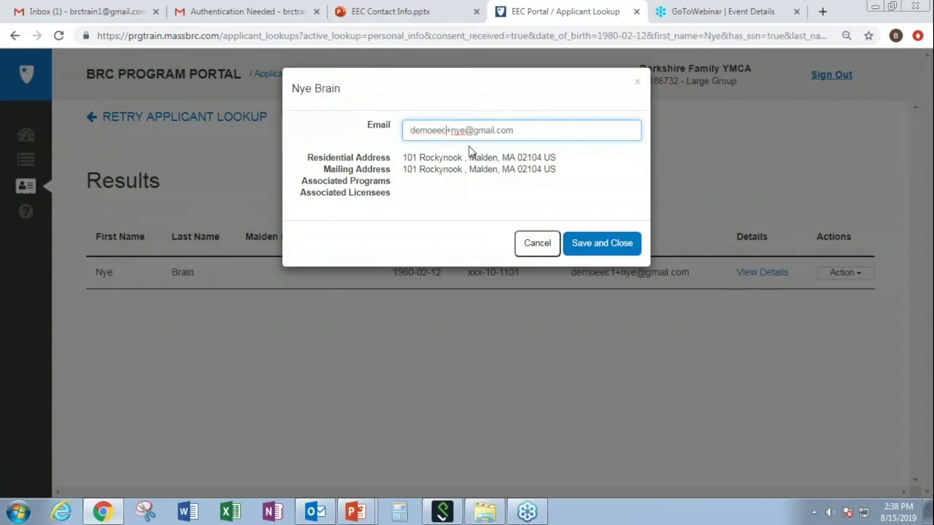
{"action": "key", "text": "BackSpace"}
{"action": "key", "text": "BackSpace"}
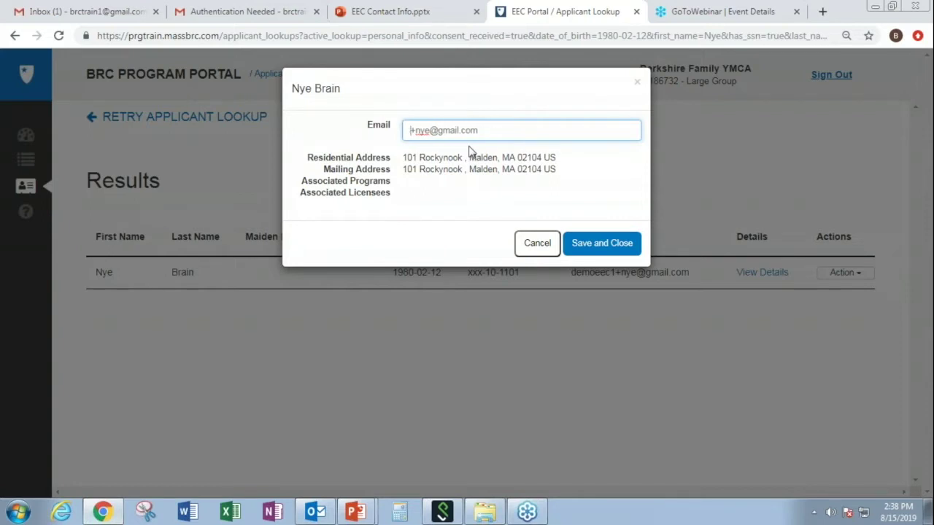
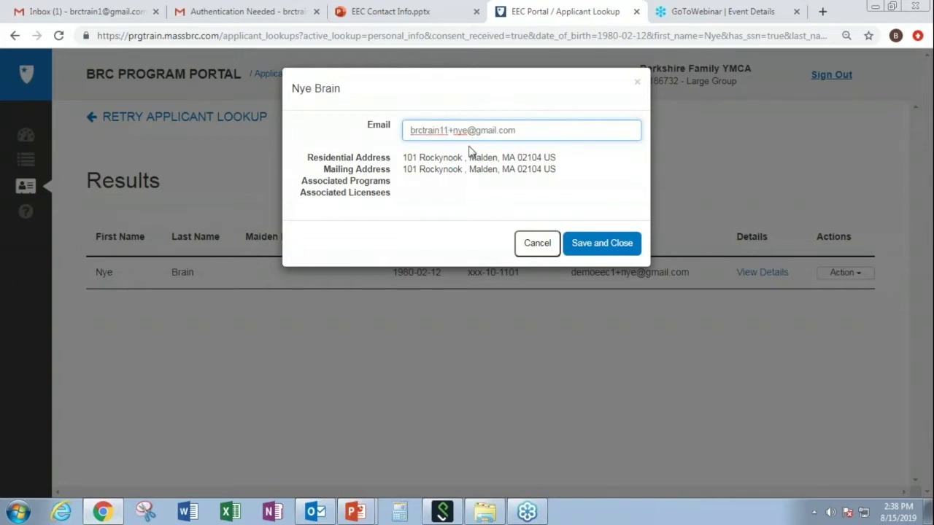
{"action": "key", "text": "Delete"}
{"action": "key", "text": "Delete"}
{"action": "key", "text": "Delete"}
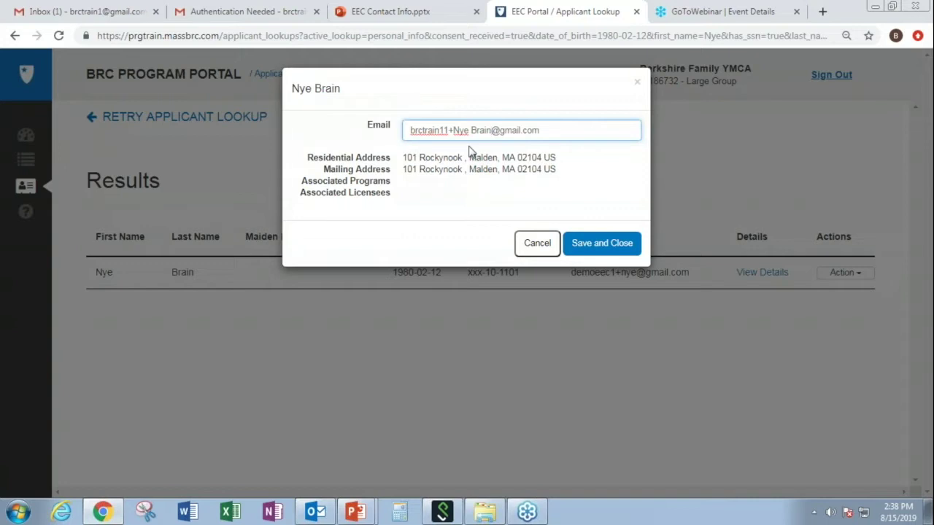
{"action": "key", "text": "Left"}
{"action": "key", "text": "Left"}
{"action": "key", "text": "Left"}
{"action": "key", "text": "Left"}
{"action": "key", "text": "Left"}
{"action": "key", "text": "BackSpace"}
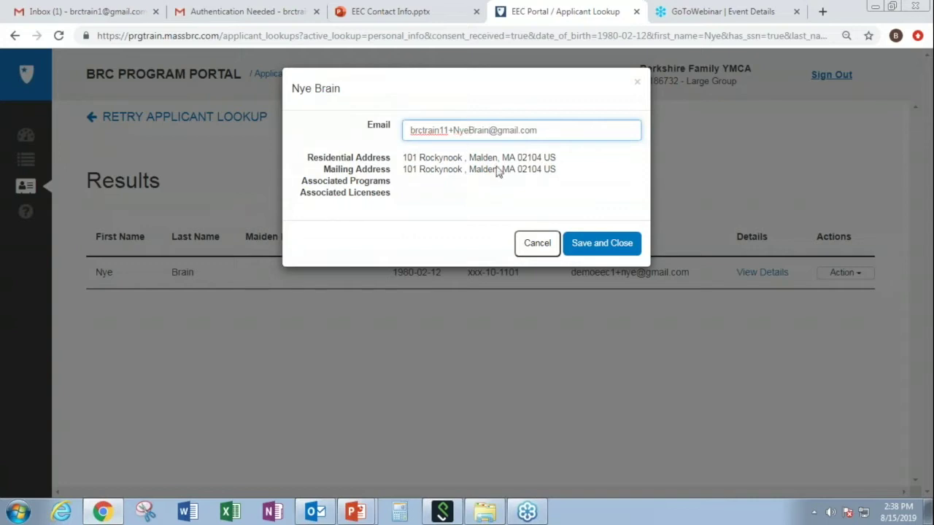
{"action": "left_click", "coordinate": [587, 245]}
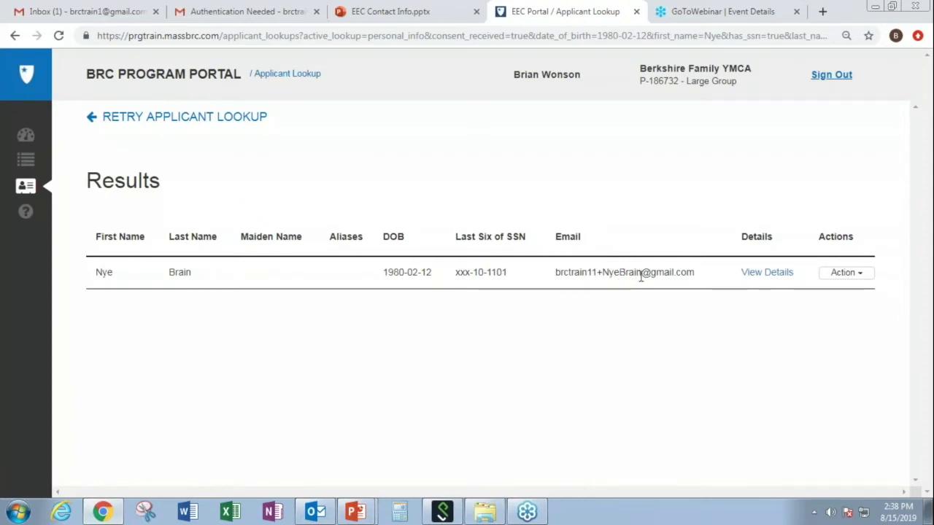
Submit a Transfer Suitability to Berkshire Family YMCA at Richmond with Role Employee.
{"action": "left_click", "coordinate": [859, 281]}
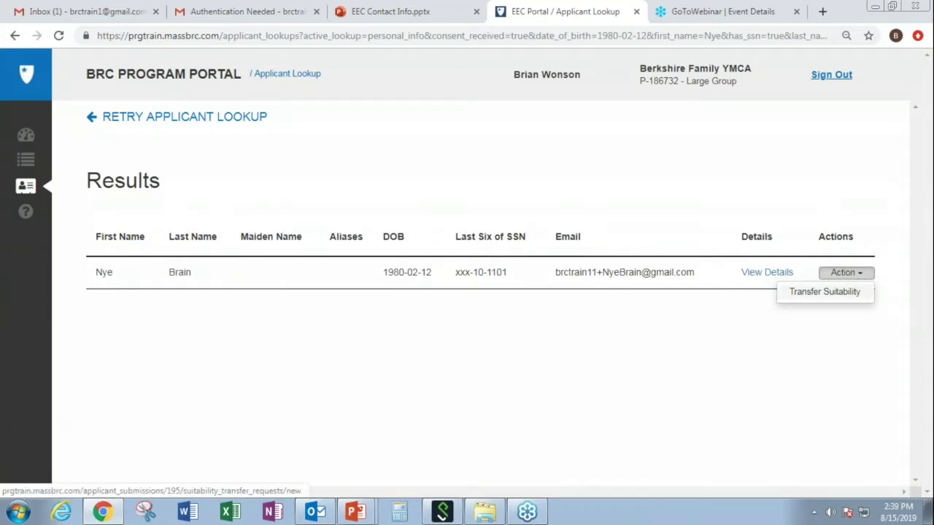
{"action": "left_click", "coordinate": [852, 293]}
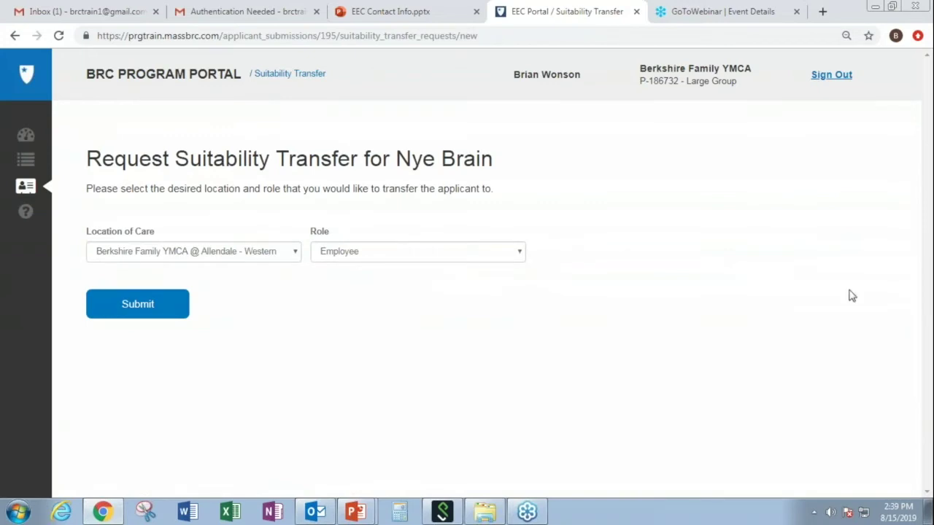
{"action": "left_click", "coordinate": [294, 255]}
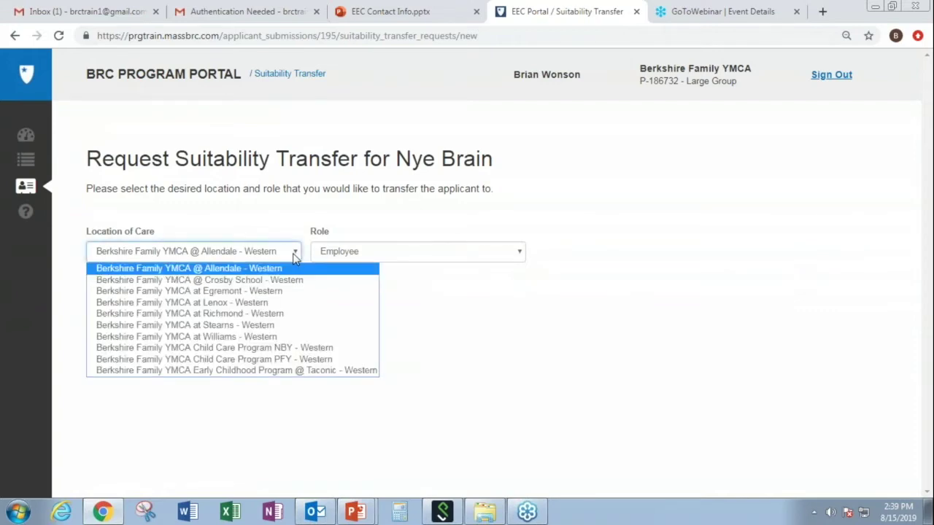
{"action": "left_click", "coordinate": [262, 314]}
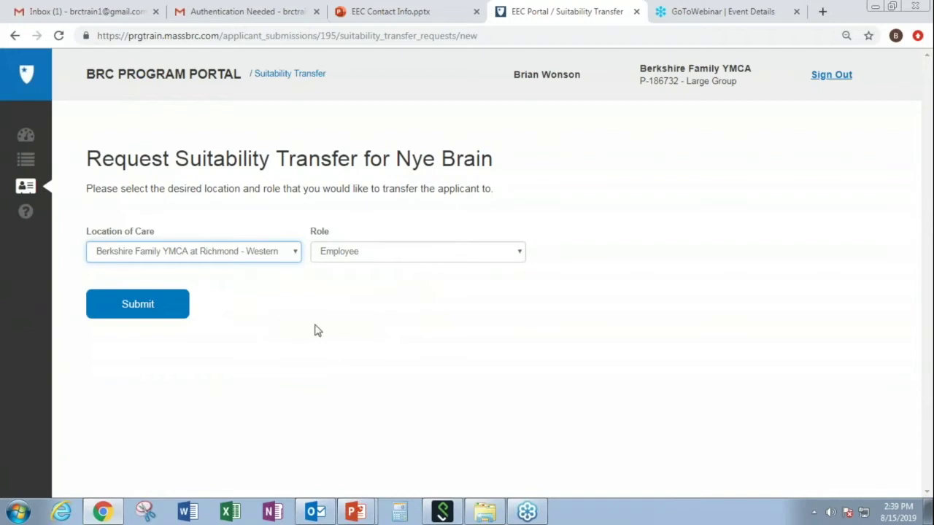
{"action": "left_click", "coordinate": [162, 313]}
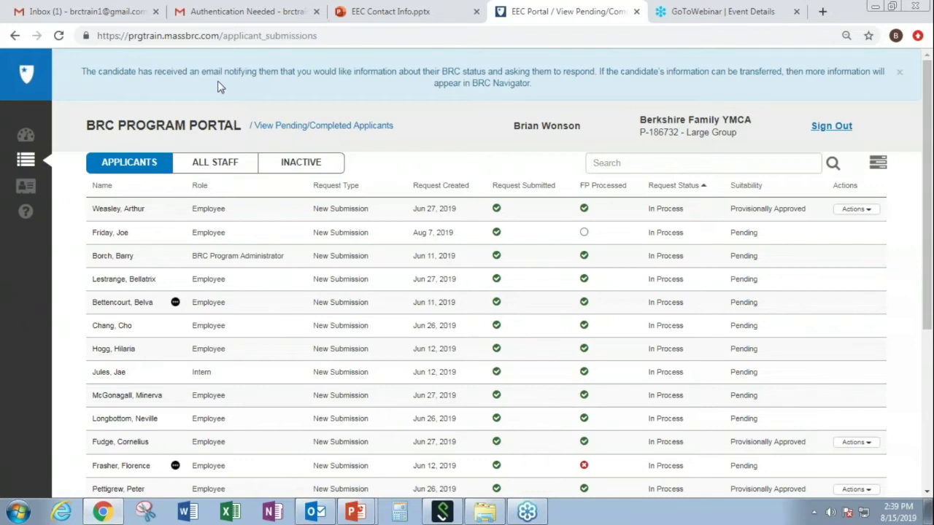
Search the Applicants list by the applicant's surname to show their pending transfer request.
{"action": "left_click", "coordinate": [899, 72]}
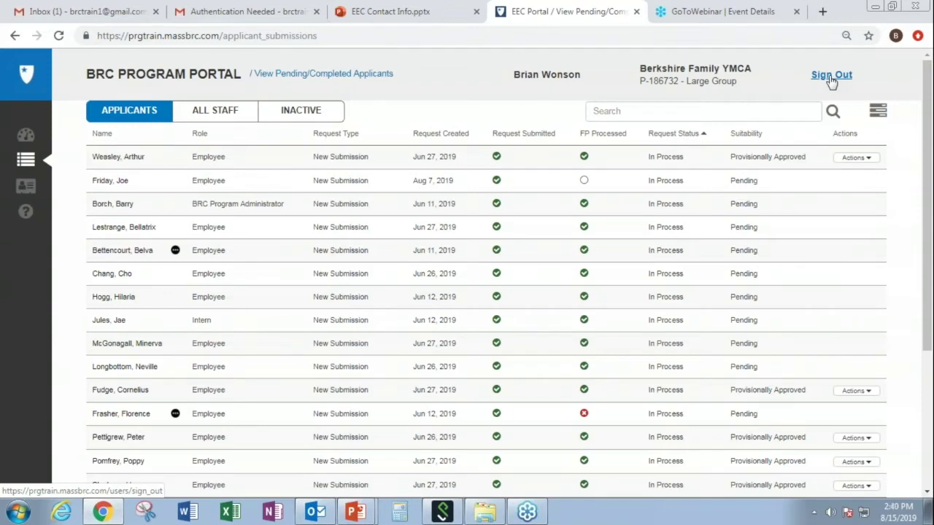
{"action": "left_click", "coordinate": [656, 111]}
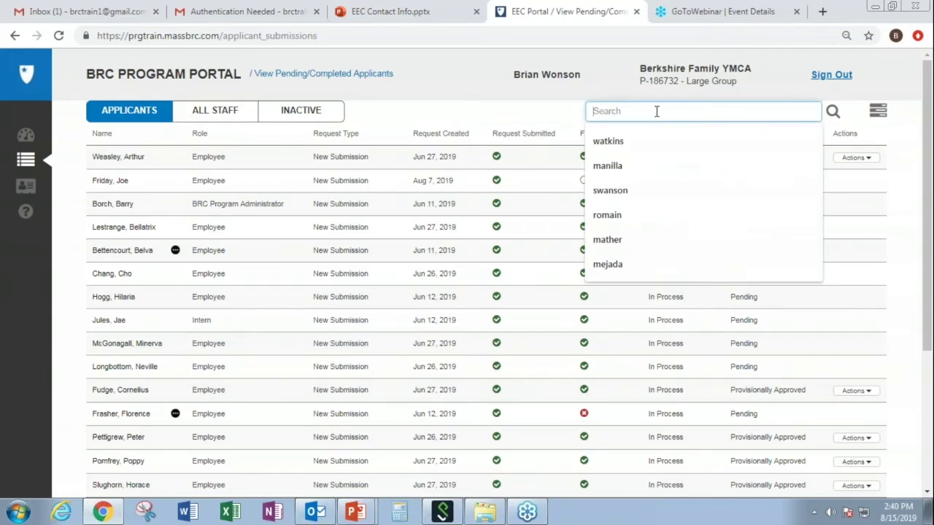
{"action": "type", "text": "brai"}
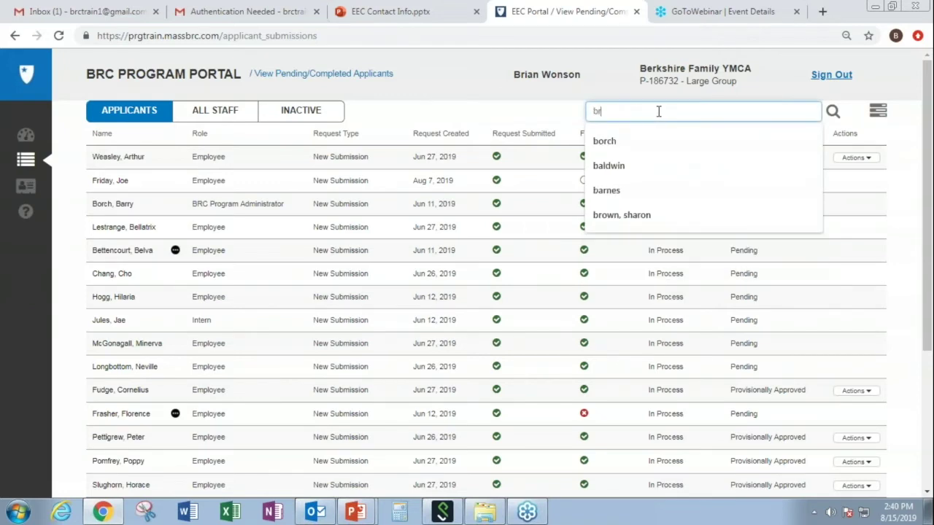
{"action": "left_click", "coordinate": [662, 144]}
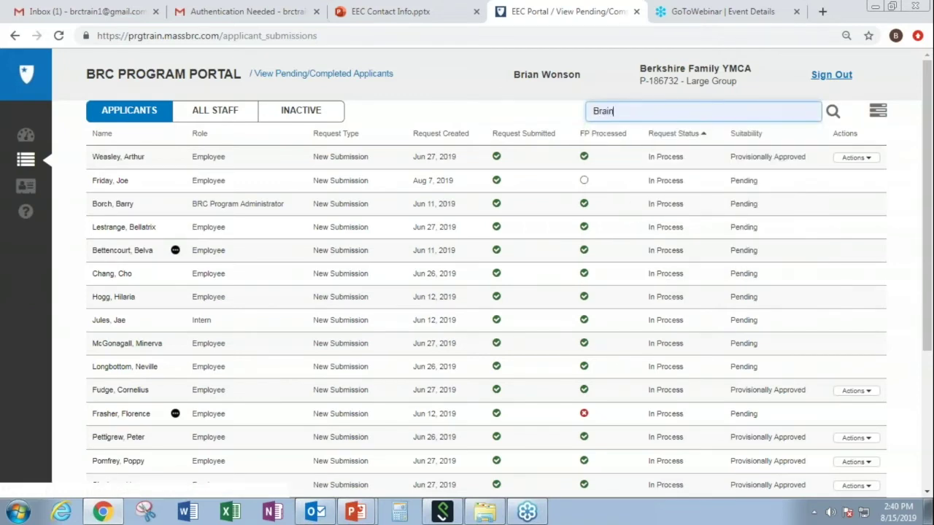
{"action": "left_click", "coordinate": [832, 111]}
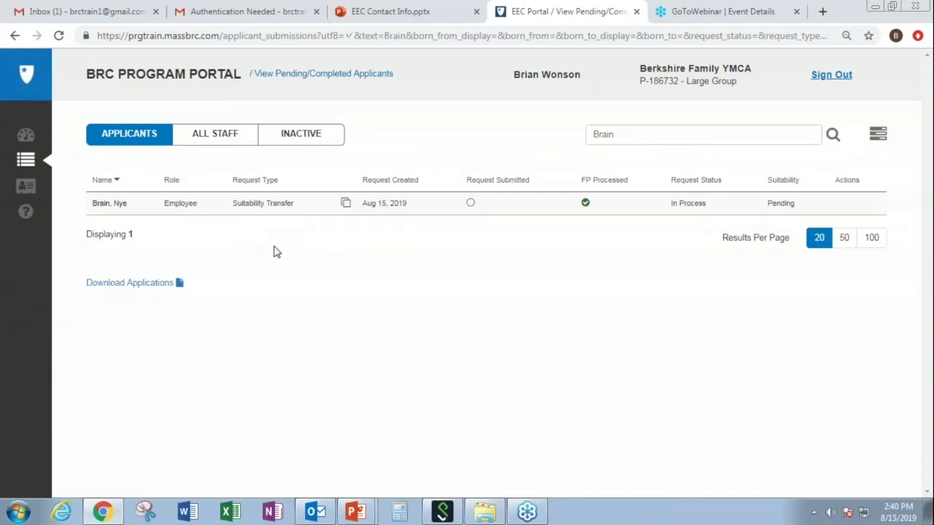
Sign out of the portal and view the Gmail inbox with the new transfer email.
{"action": "left_click", "coordinate": [823, 76]}
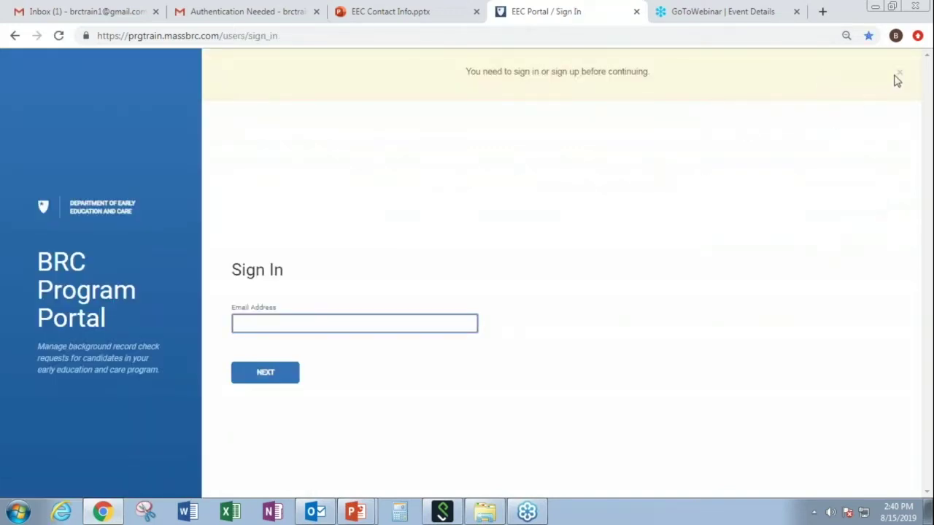
{"action": "left_click", "coordinate": [898, 73]}
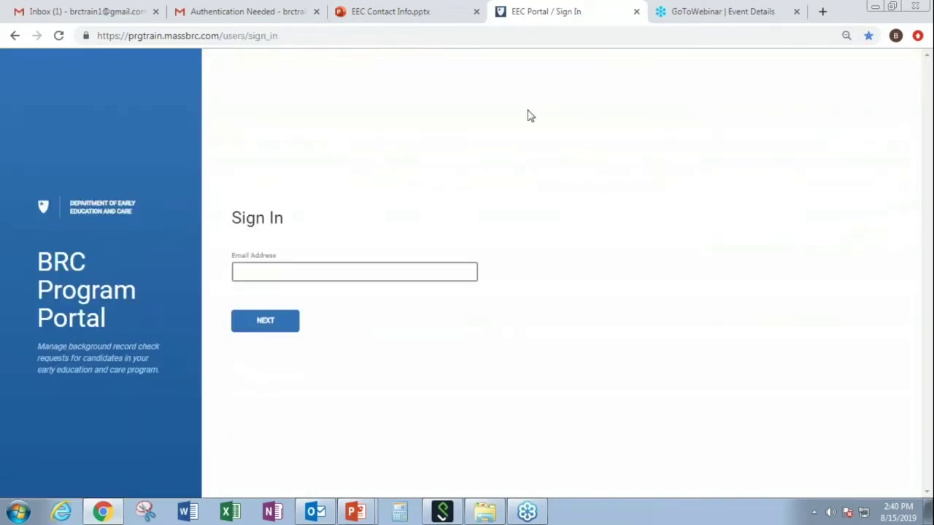
{"action": "left_click", "coordinate": [224, 16]}
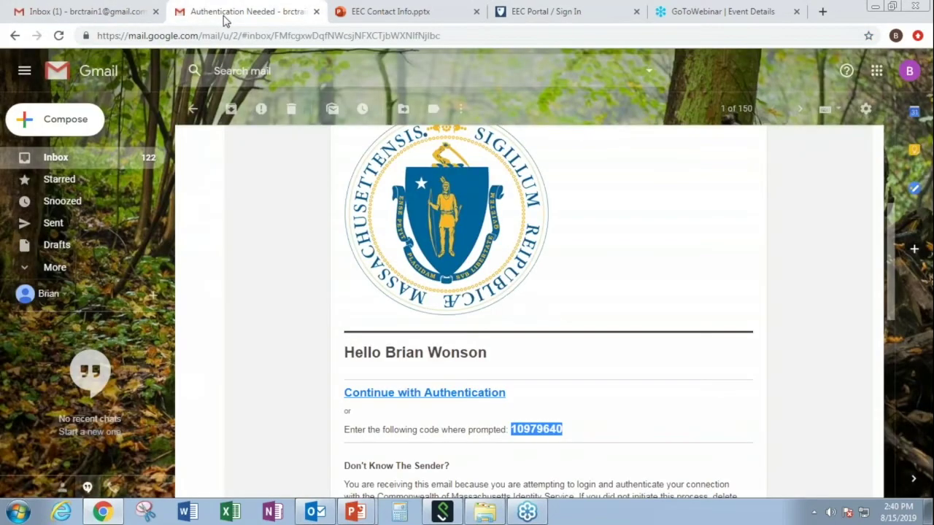
{"action": "left_click", "coordinate": [55, 159]}
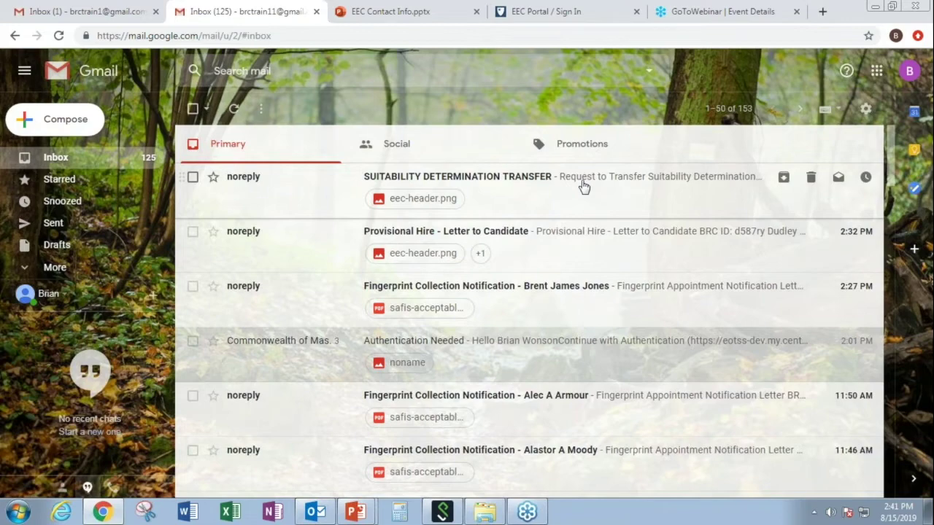
Open the SUITABILITY DETERMINATION TRANSFER email and follow its CLICK HERE link.
{"action": "left_click", "coordinate": [583, 187]}
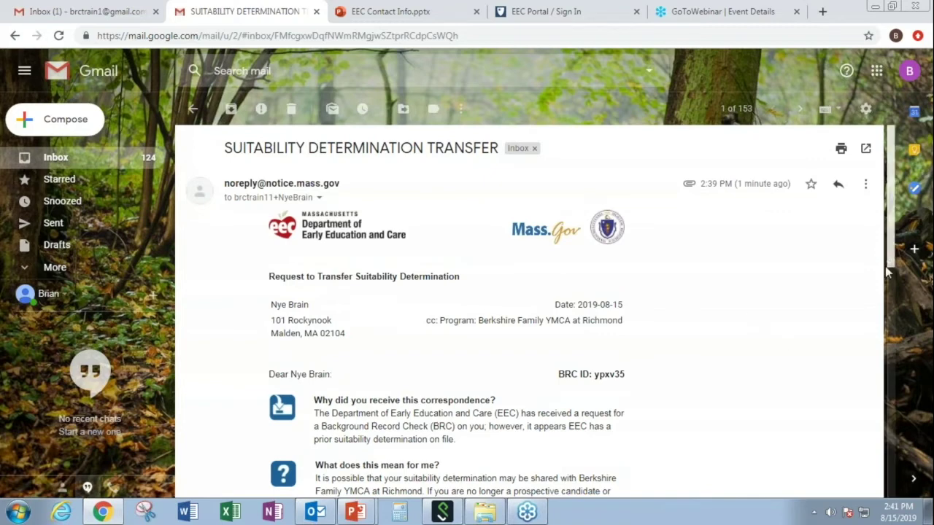
{"action": "scroll", "coordinate": [888, 293], "scroll_direction": "down", "scroll_amount": 2}
{"action": "scroll", "coordinate": [888, 294], "scroll_direction": "down", "scroll_amount": 3}
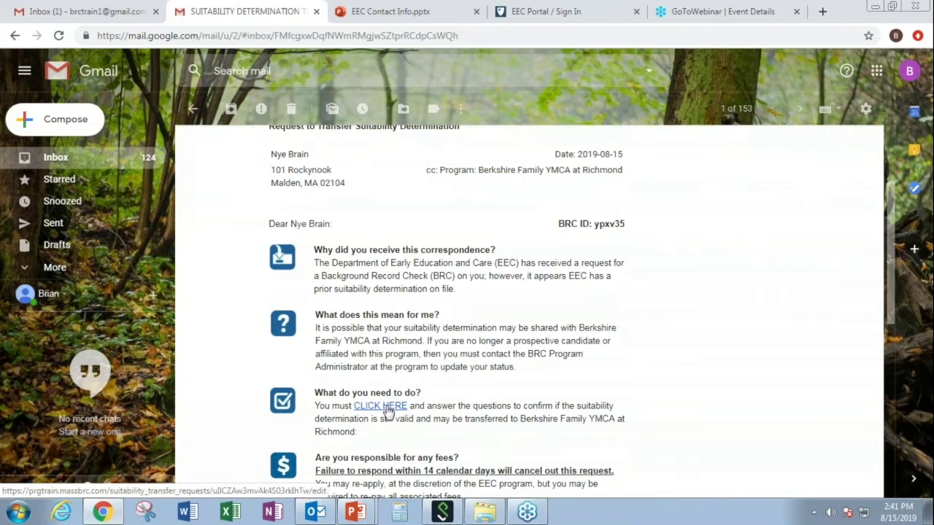
{"action": "left_click", "coordinate": [380, 406]}
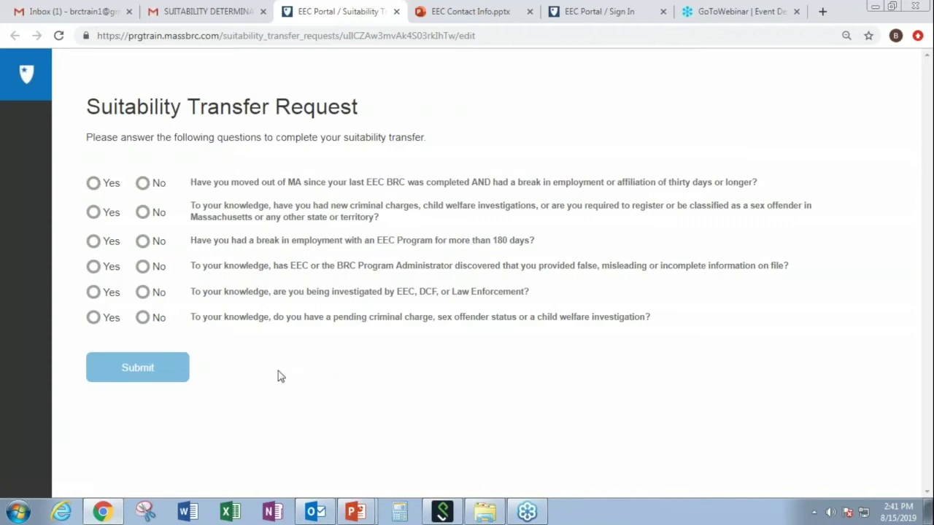
Mark No on questions one through six, submit the request, and close the thank-you tab.
{"action": "left_click", "coordinate": [145, 186]}
{"action": "left_click", "coordinate": [143, 212]}
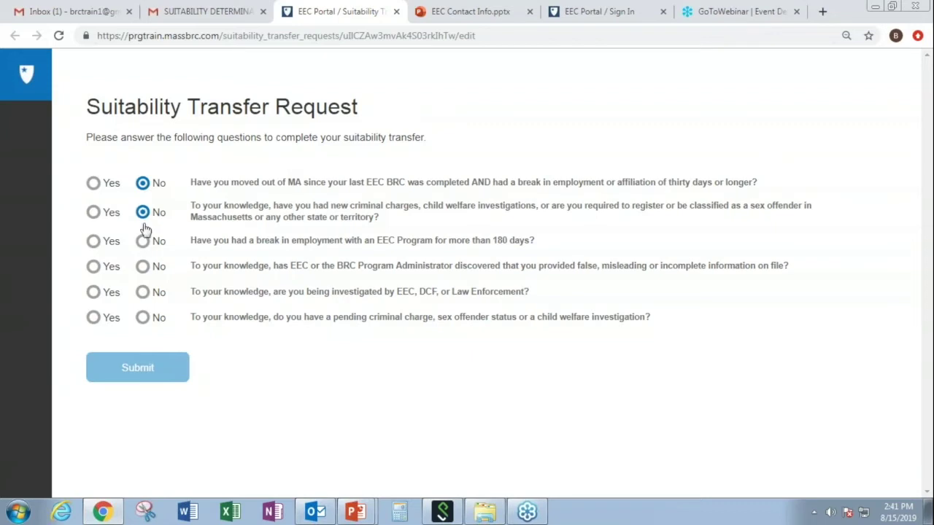
{"action": "left_click", "coordinate": [144, 241]}
{"action": "left_click", "coordinate": [143, 267]}
{"action": "left_click", "coordinate": [143, 293]}
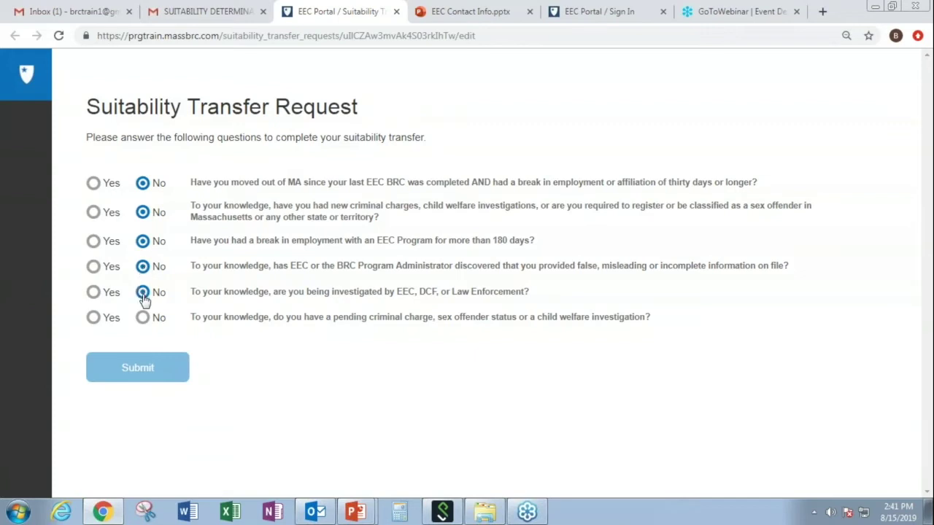
{"action": "left_click", "coordinate": [143, 318]}
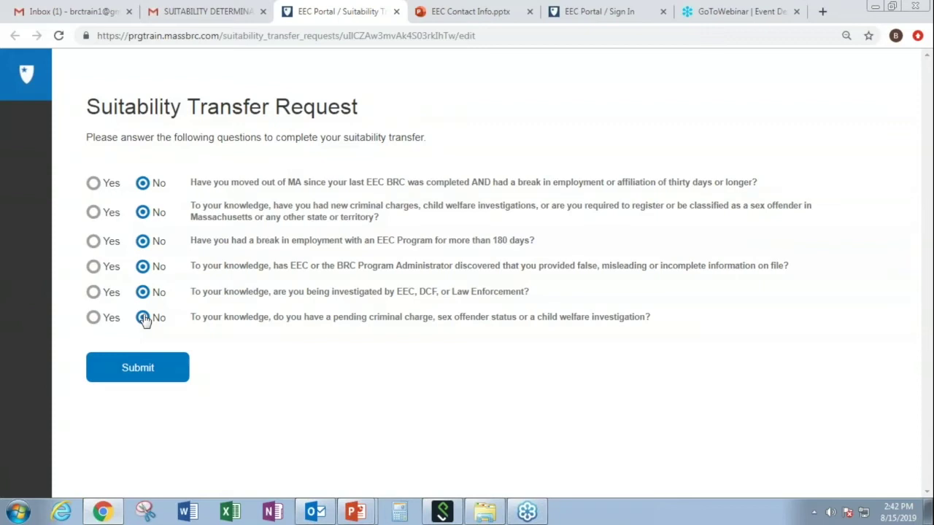
{"action": "left_click", "coordinate": [148, 367]}
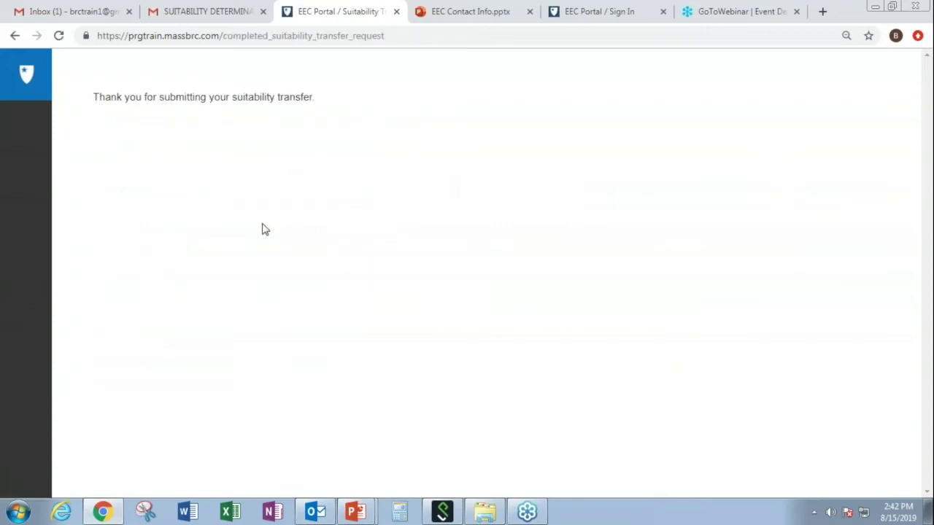
{"action": "left_click", "coordinate": [396, 13]}
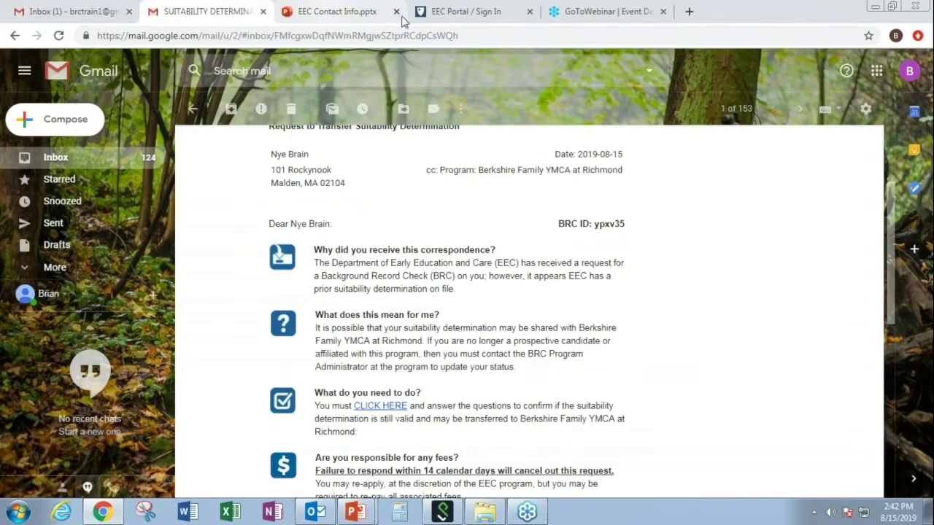
Sign back in with the saved account email and password to reach Verify Your Account.
{"action": "left_click", "coordinate": [497, 12]}
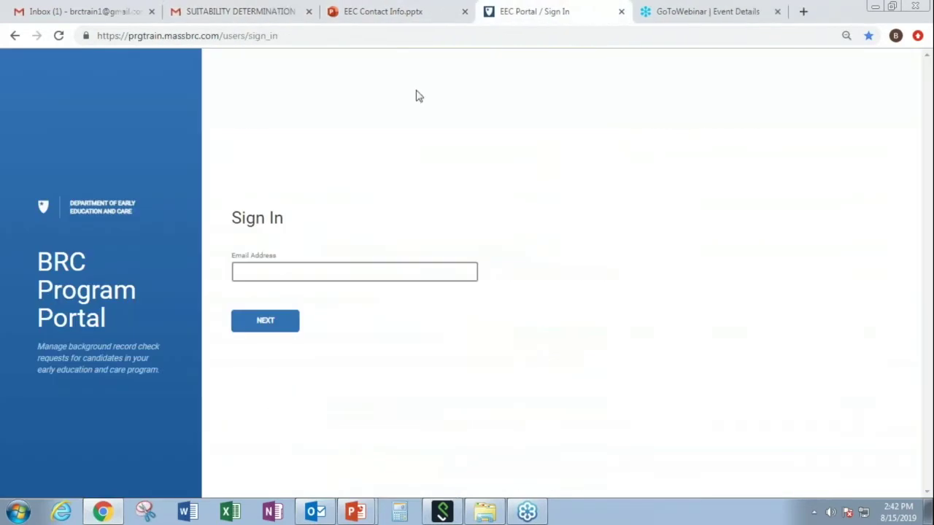
{"action": "left_click", "coordinate": [261, 266]}
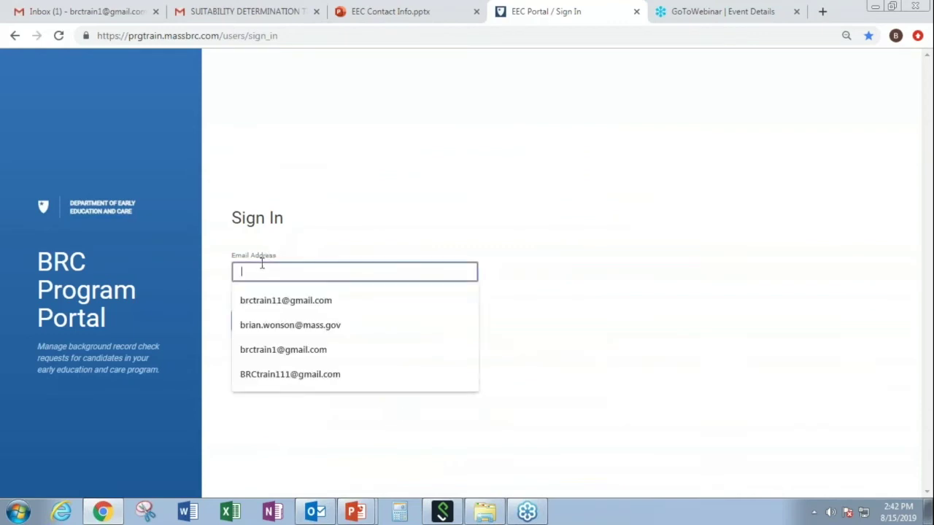
{"action": "left_click", "coordinate": [277, 299]}
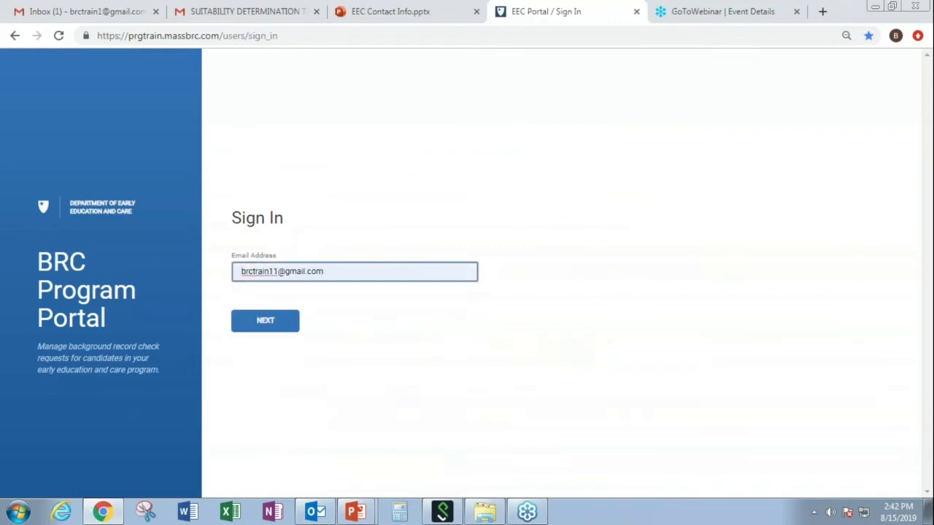
{"action": "left_click", "coordinate": [267, 325]}
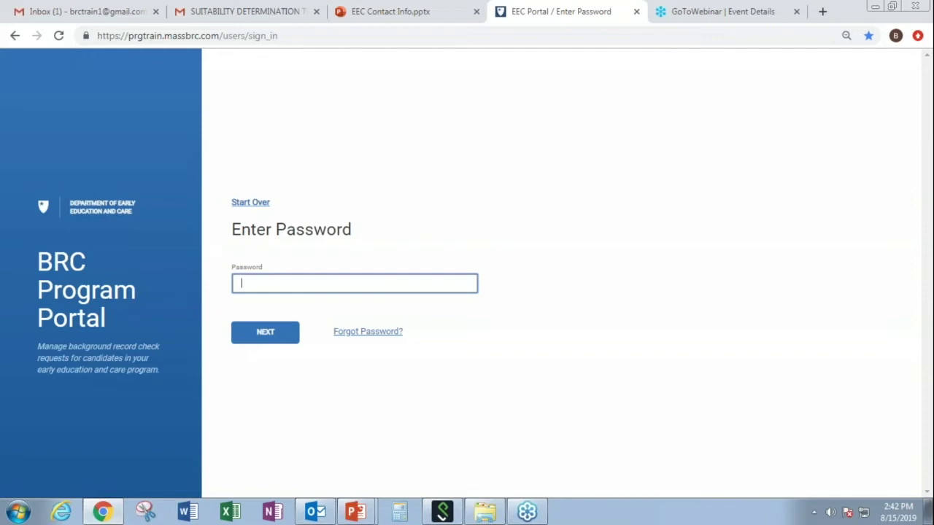
{"action": "type", "text": "********"}
{"action": "left_click", "coordinate": [270, 331]}
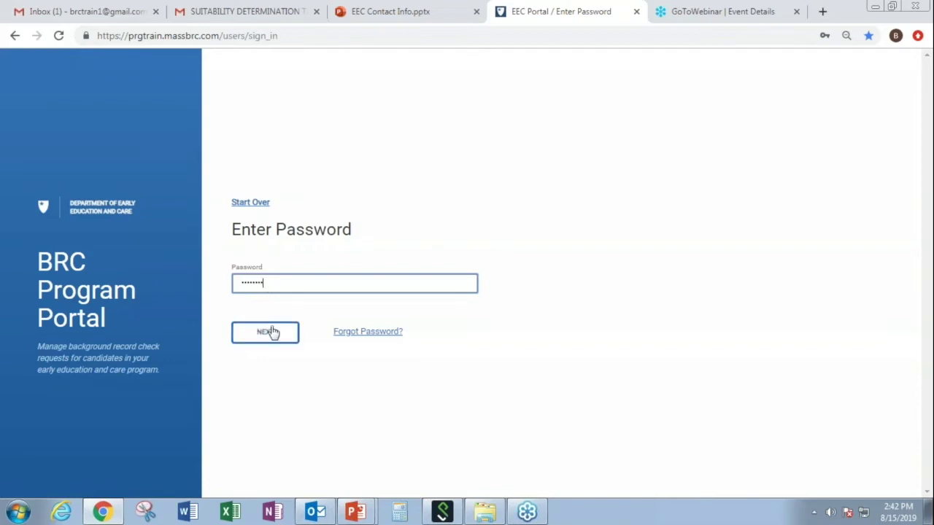
{"action": "left_click", "coordinate": [272, 332]}
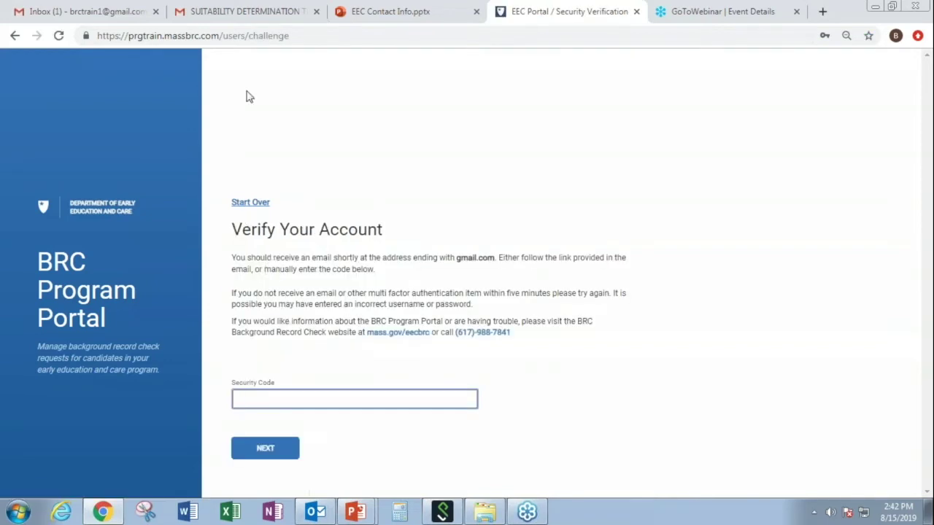
{"action": "left_click", "coordinate": [256, 22]}
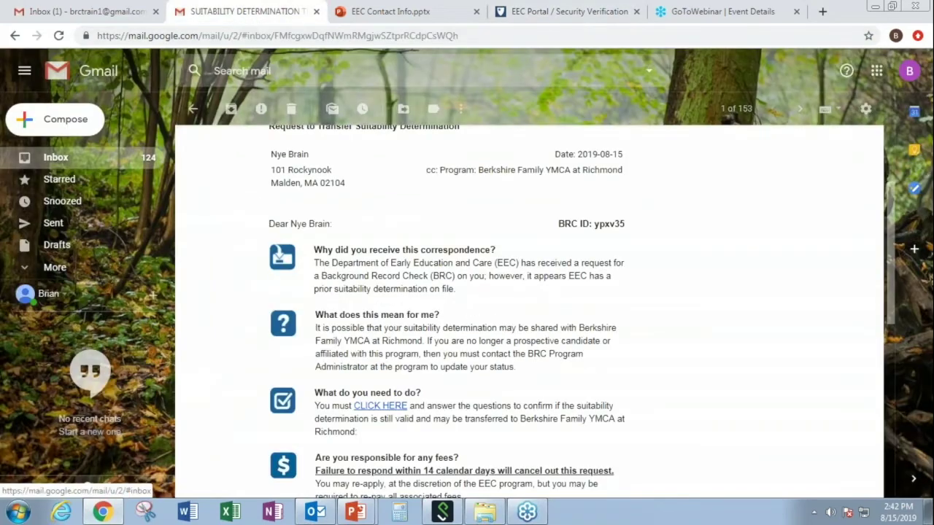
Authenticate through the refreshed inbox's Authentication Needed email, then return to the EEC Portal tab.
{"action": "left_click", "coordinate": [57, 160]}
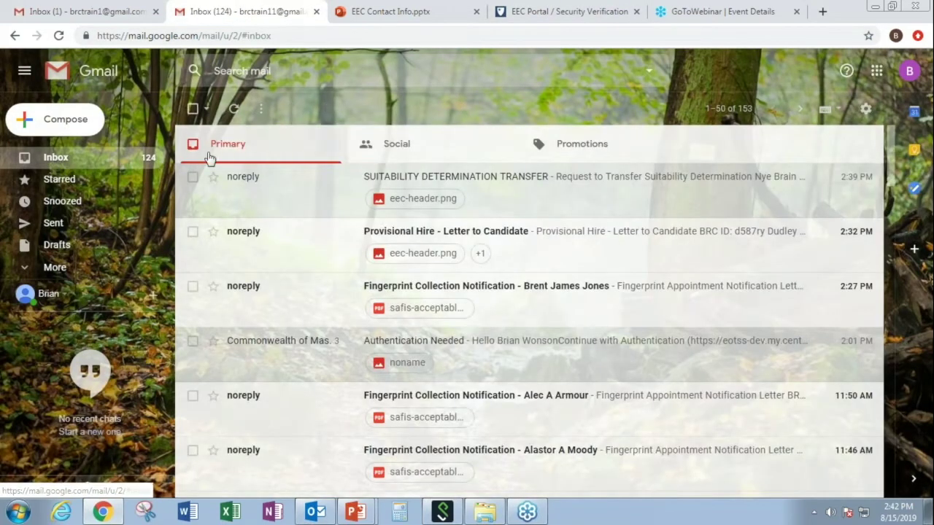
{"action": "left_click", "coordinate": [61, 159]}
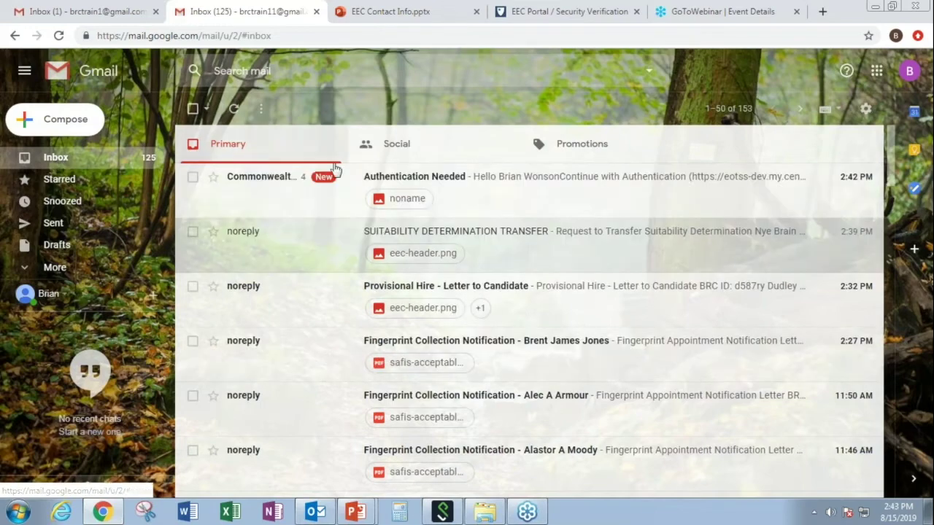
{"action": "left_click", "coordinate": [525, 181]}
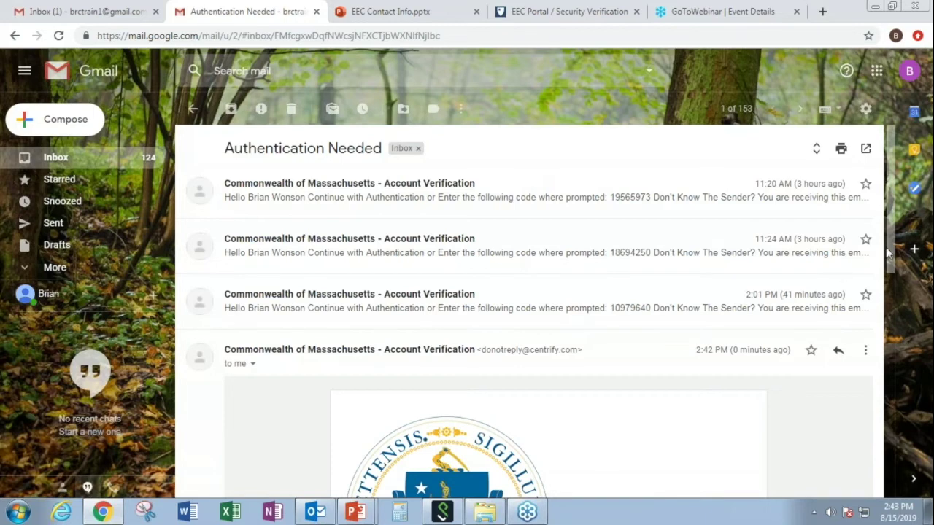
{"action": "left_click_drag", "start_coordinate": [891, 254], "coordinate": [890, 363]}
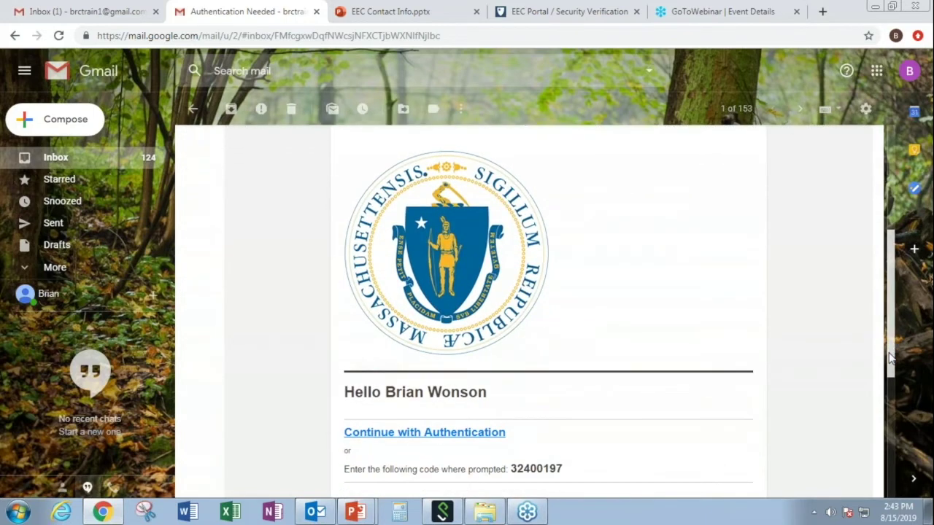
{"action": "left_click", "coordinate": [471, 432]}
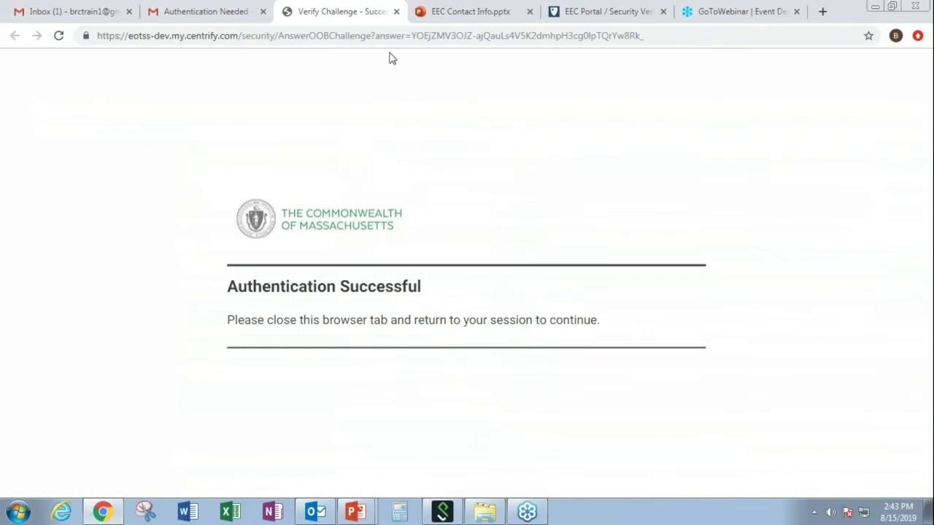
{"action": "left_click", "coordinate": [396, 11]}
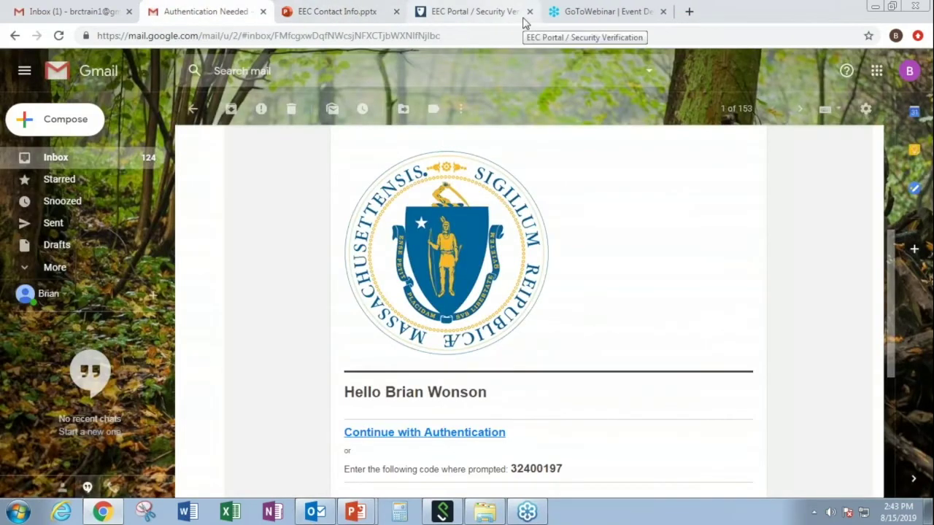
{"action": "left_click", "coordinate": [513, 21]}
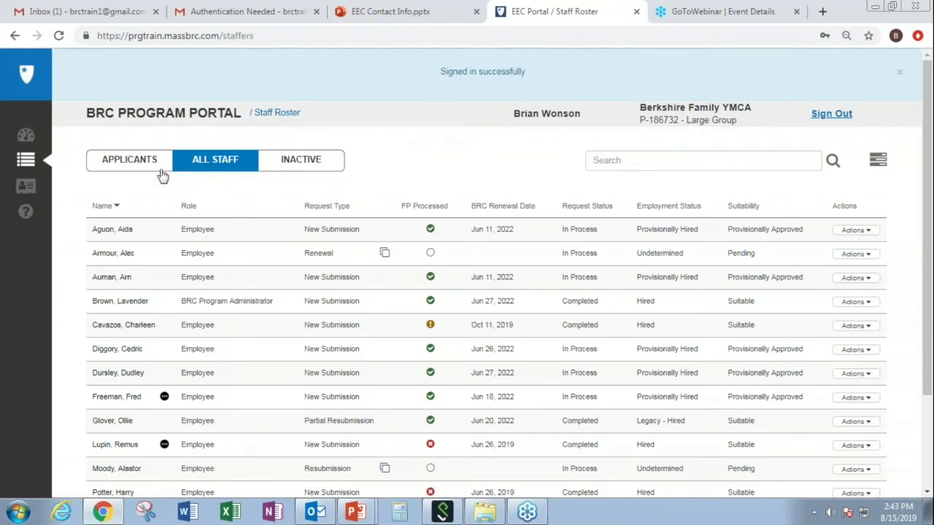
Find the applicant by surname in the Applicants list and set their employment status to Hired.
{"action": "left_click", "coordinate": [144, 166]}
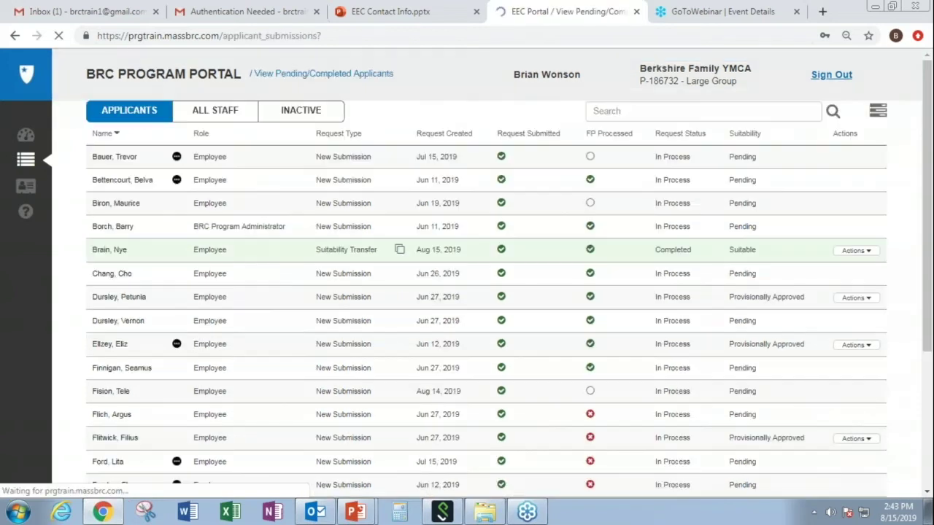
{"action": "left_click", "coordinate": [598, 107]}
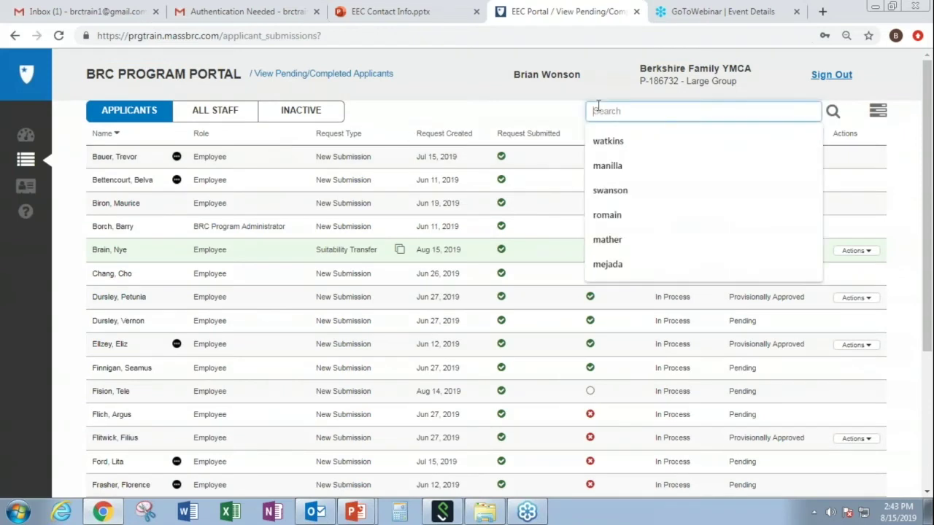
{"action": "type", "text": "brain"}
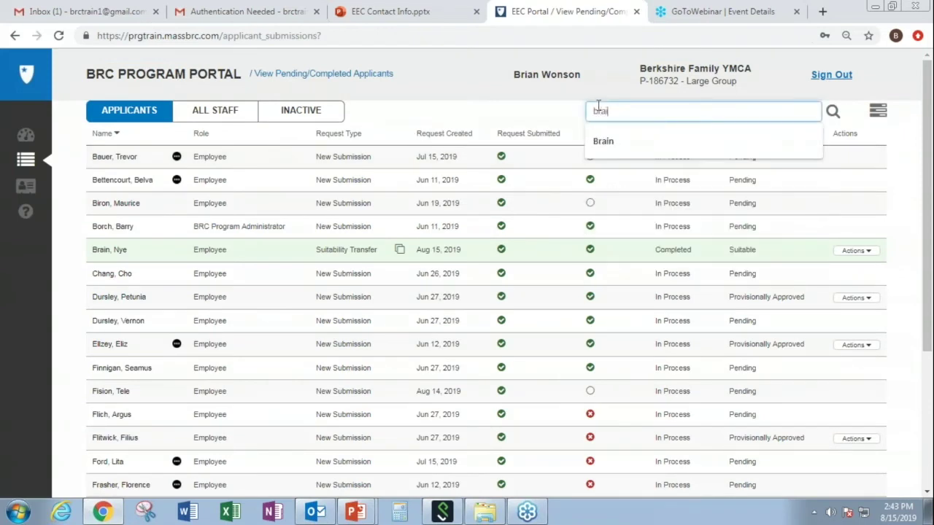
{"action": "left_click", "coordinate": [627, 143]}
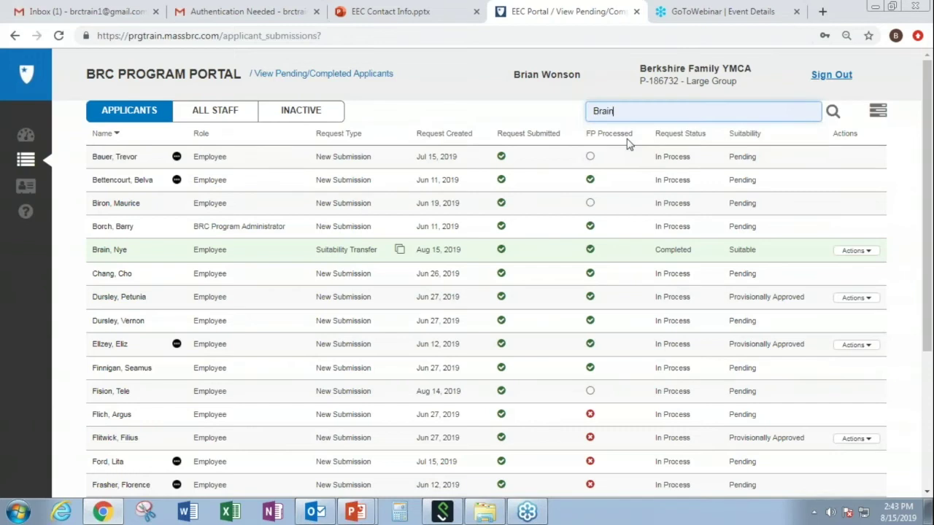
{"action": "left_click", "coordinate": [833, 113]}
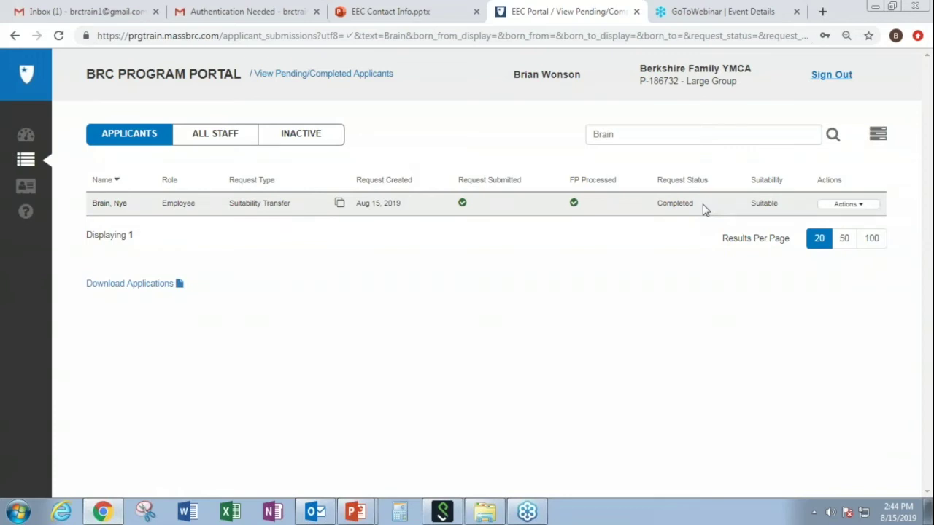
{"action": "left_click", "coordinate": [865, 207]}
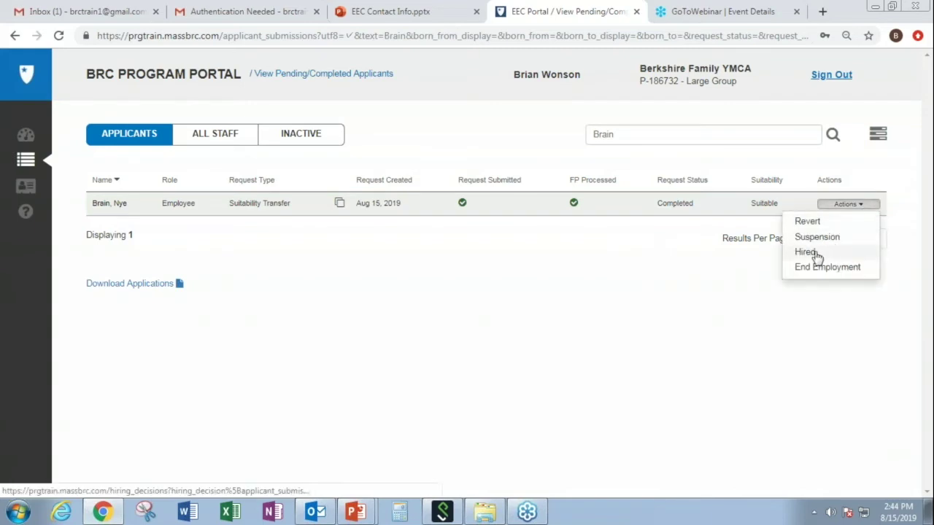
{"action": "left_click", "coordinate": [816, 254]}
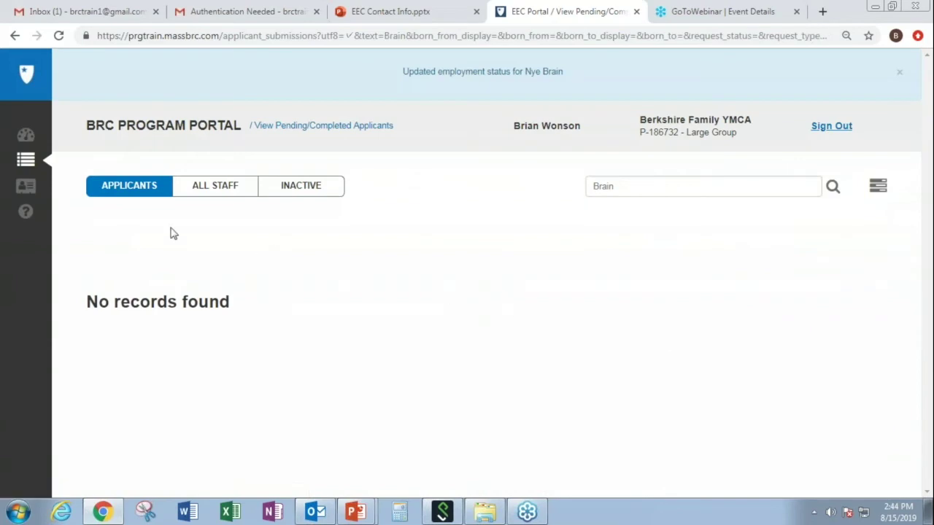
Clear the surname search so All Staff lists everyone, including the new Hired, Suitable employee.
{"action": "left_click", "coordinate": [226, 199]}
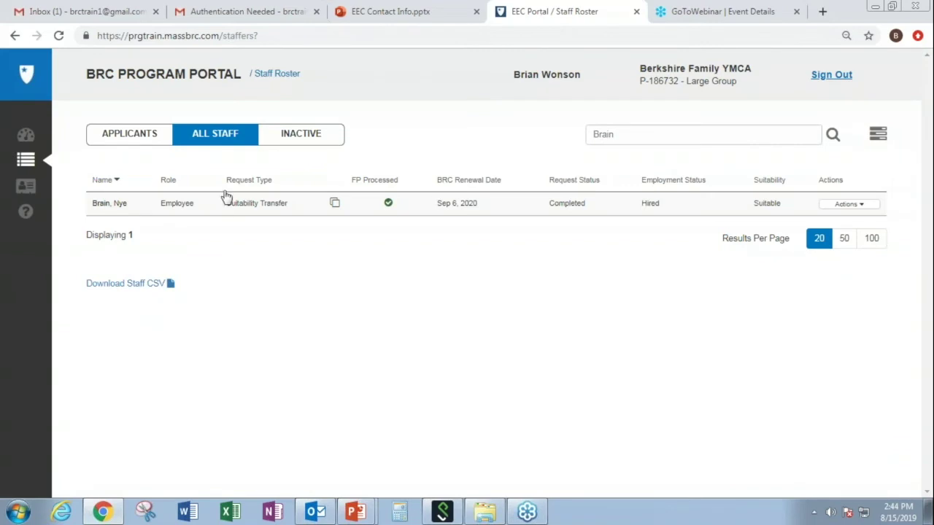
{"action": "left_click", "coordinate": [718, 135]}
{"action": "key", "text": "BackSpace"}
{"action": "key", "text": "BackSpace"}
{"action": "key", "text": "BackSpace"}
{"action": "key", "text": "BackSpace"}
{"action": "key", "text": "BackSpace"}
{"action": "left_click", "coordinate": [833, 134]}
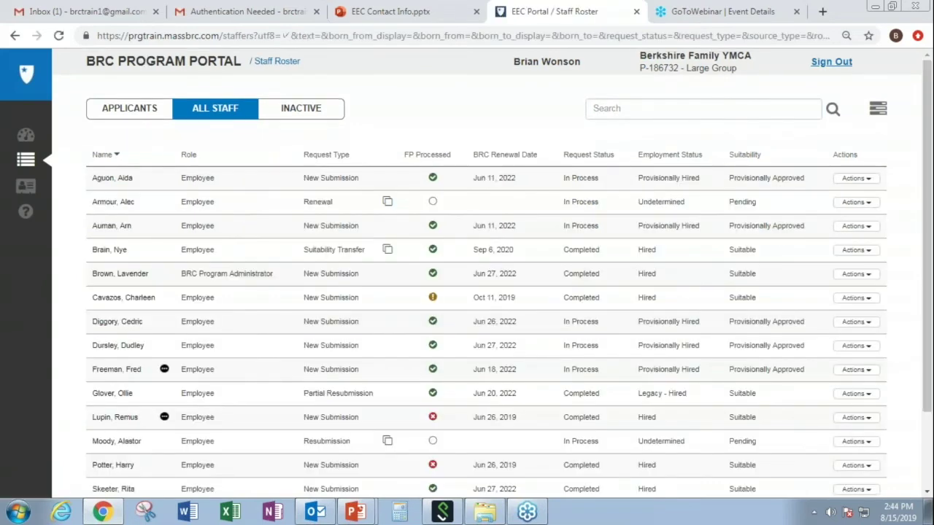
{"action": "left_click_drag", "start_coordinate": [926, 289], "coordinate": [925, 321]}
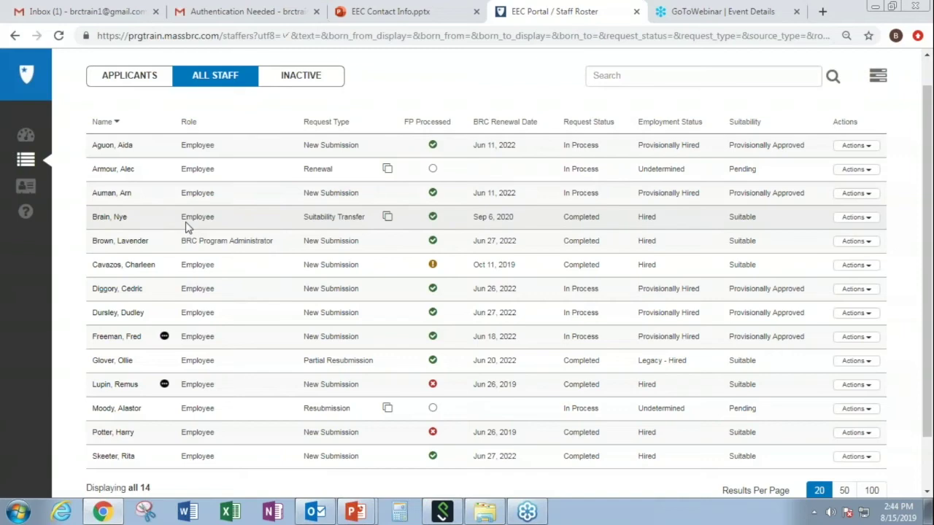
Review the new hire's Staff Member Details down to Locations of Care, then go back to the roster.
{"action": "left_click", "coordinate": [121, 218]}
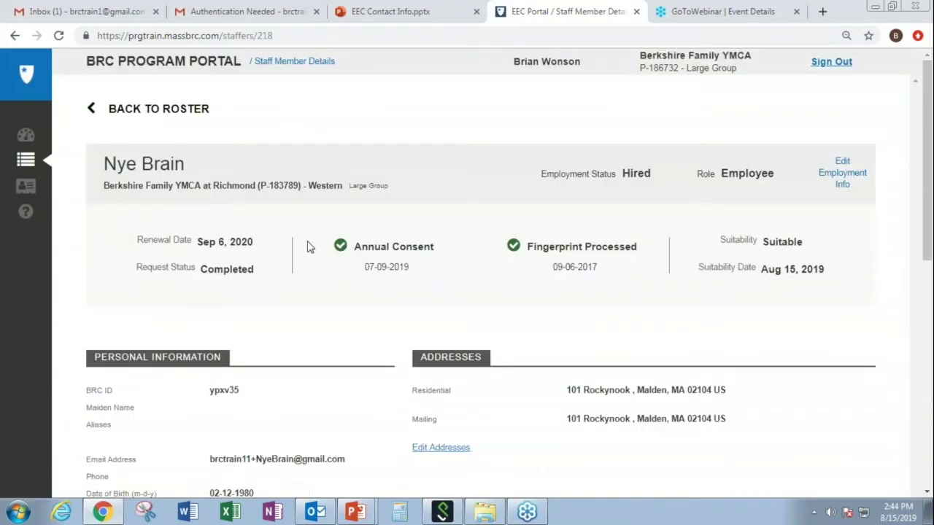
{"action": "left_click_drag", "start_coordinate": [921, 252], "coordinate": [931, 492]}
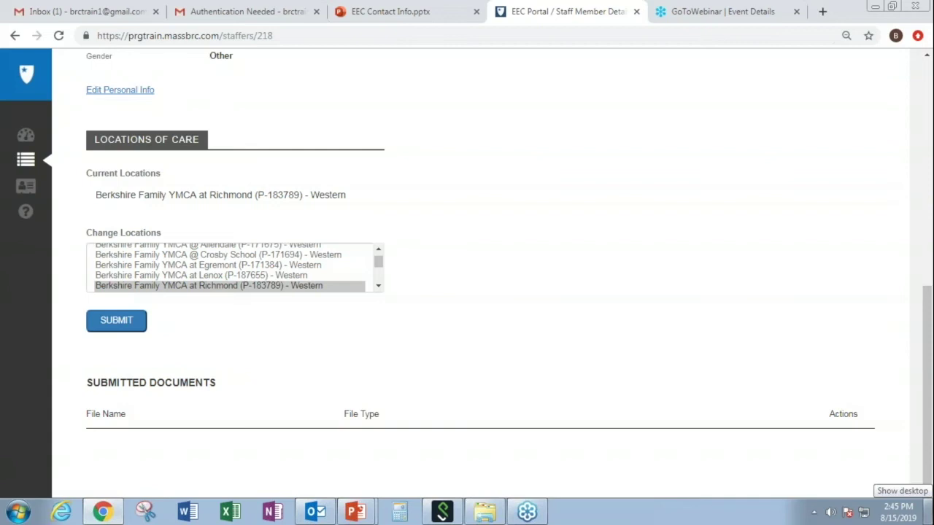
{"action": "left_click_drag", "start_coordinate": [926, 465], "coordinate": [889, 176]}
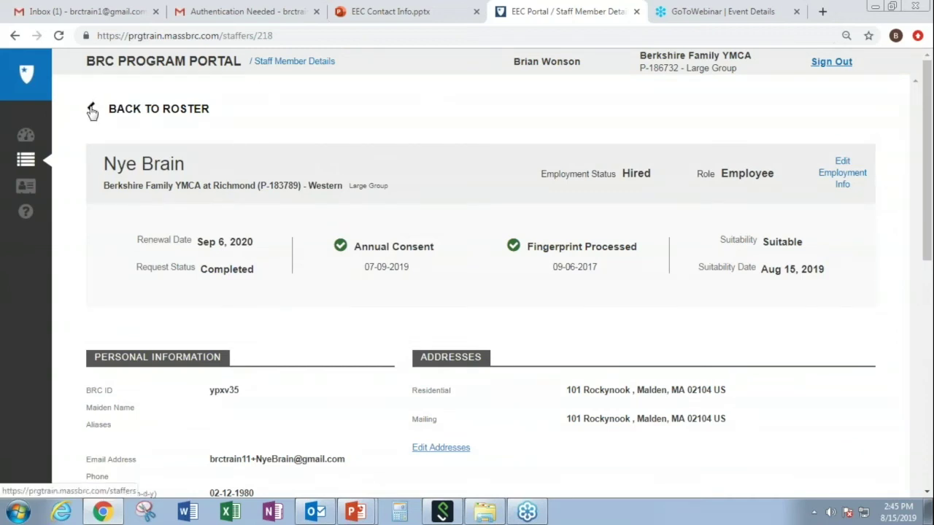
{"action": "left_click", "coordinate": [26, 159]}
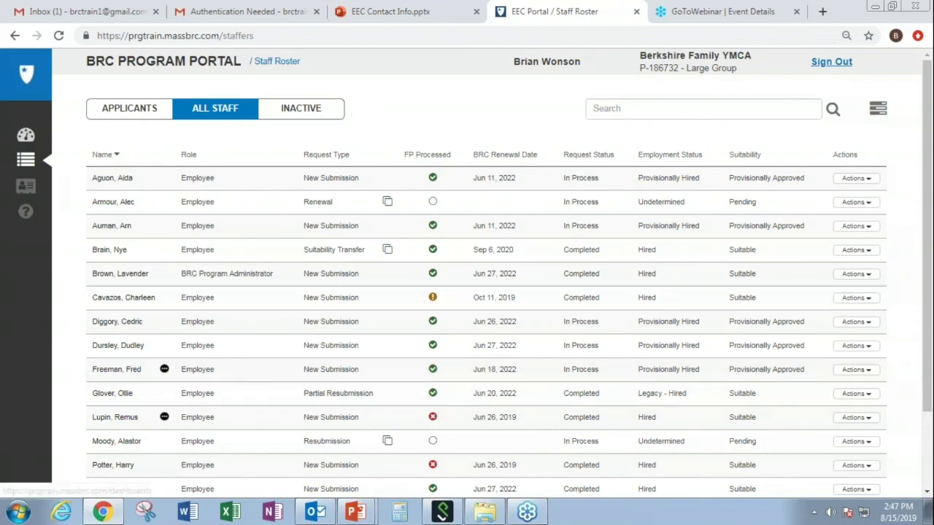
Open the Dashboard showing 5 staff awaiting employment confirmation and 2 expired BRCs.
{"action": "left_click", "coordinate": [30, 142]}
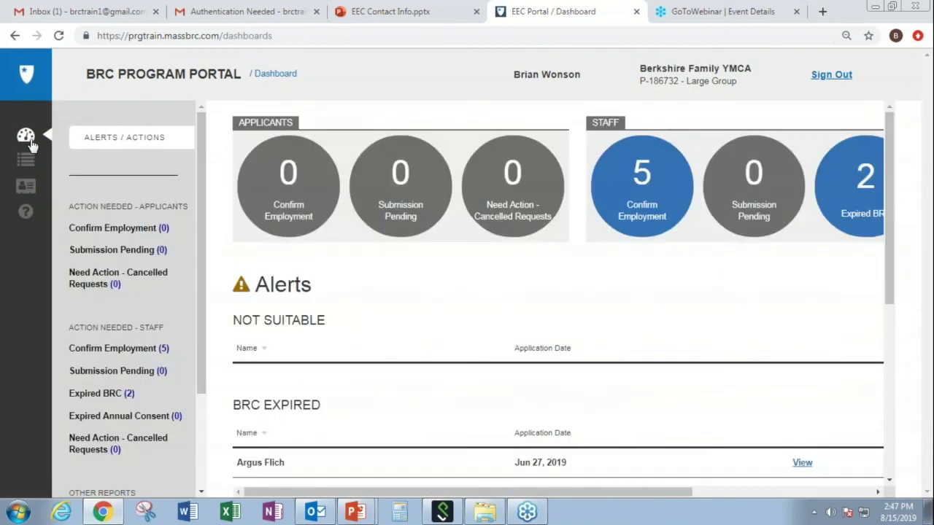